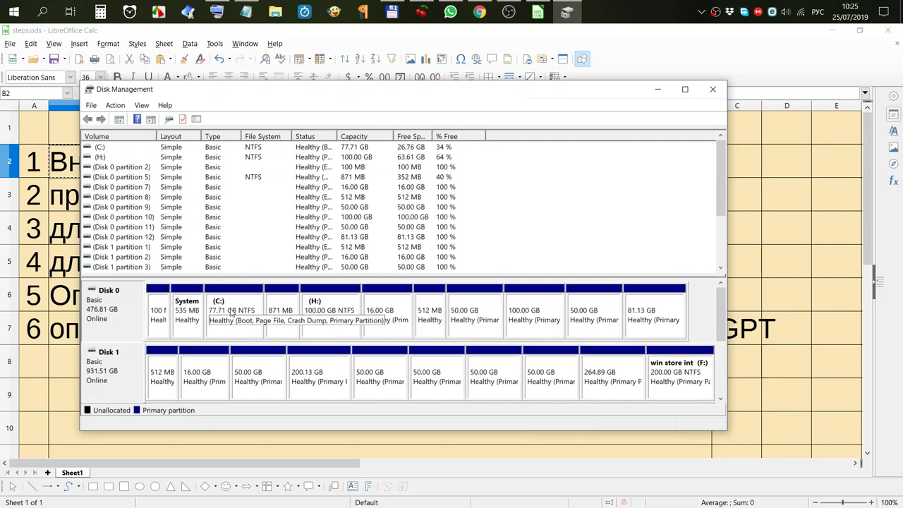
# Check the used and free space of drive C: in its properties in Disk Management.
pyautogui.click(230, 312)
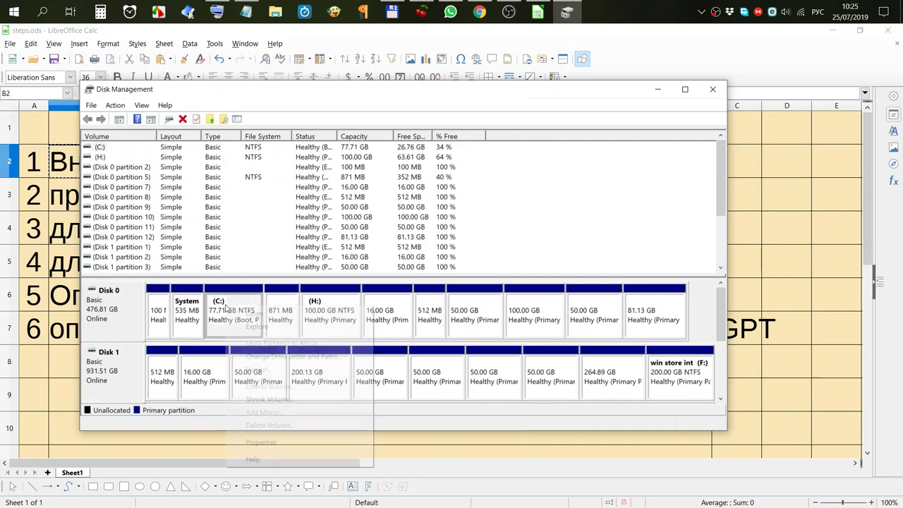
pyautogui.rightClick(227, 308)
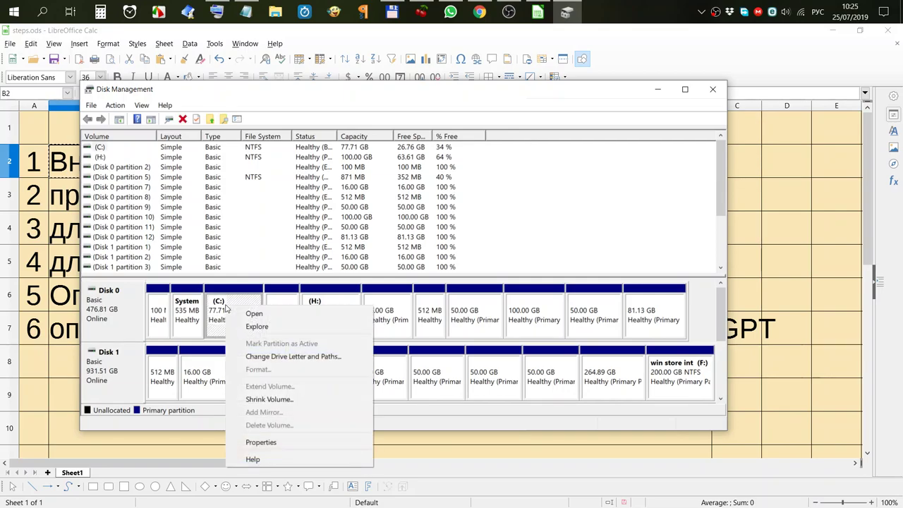
pyautogui.click(252, 442)
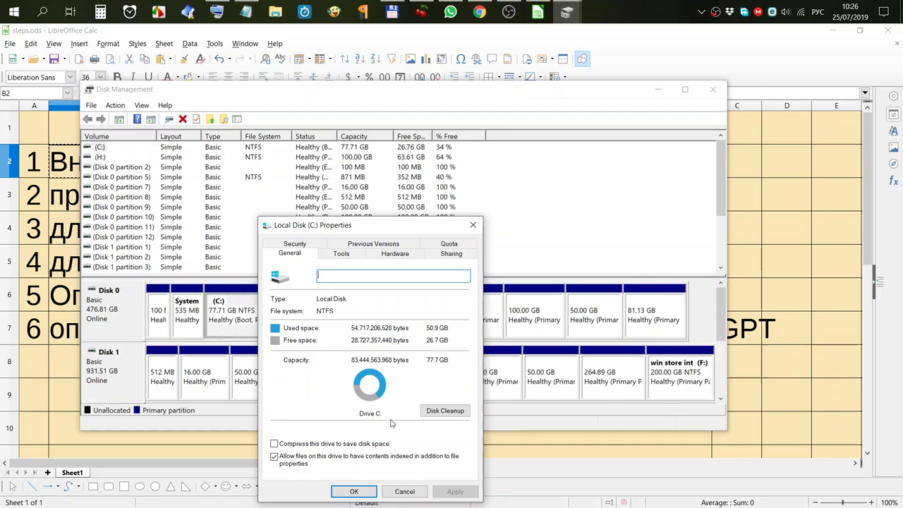
pyautogui.click(363, 491)
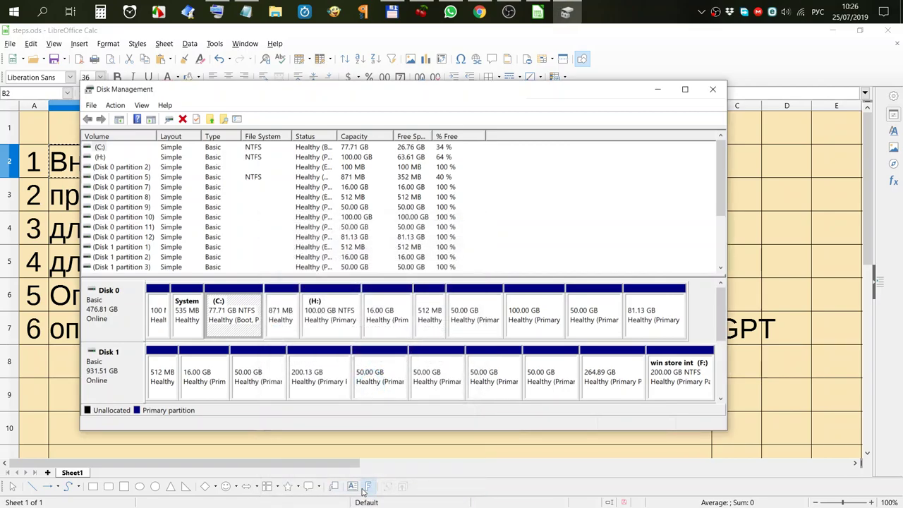
# Close Disk Management and the steps.ods spreadsheet, saving the spreadsheet's changes.
pyautogui.click(713, 91)
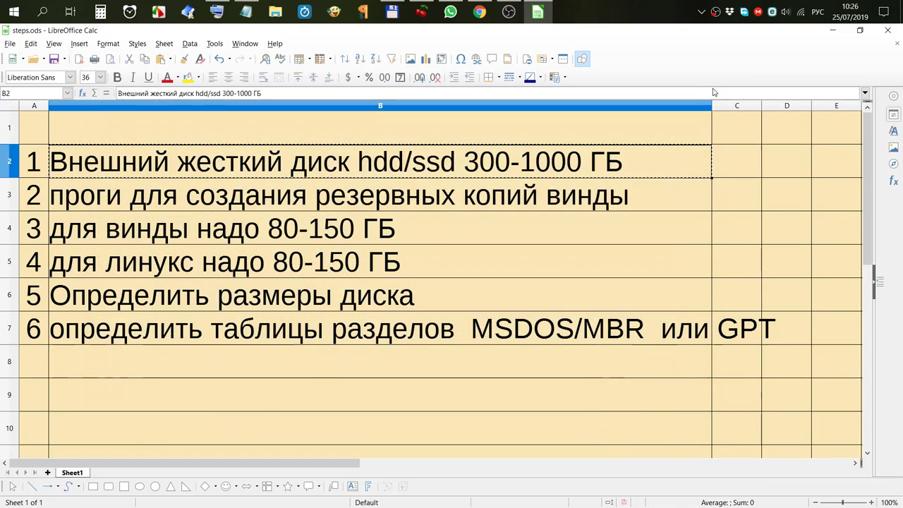
pyautogui.click(889, 31)
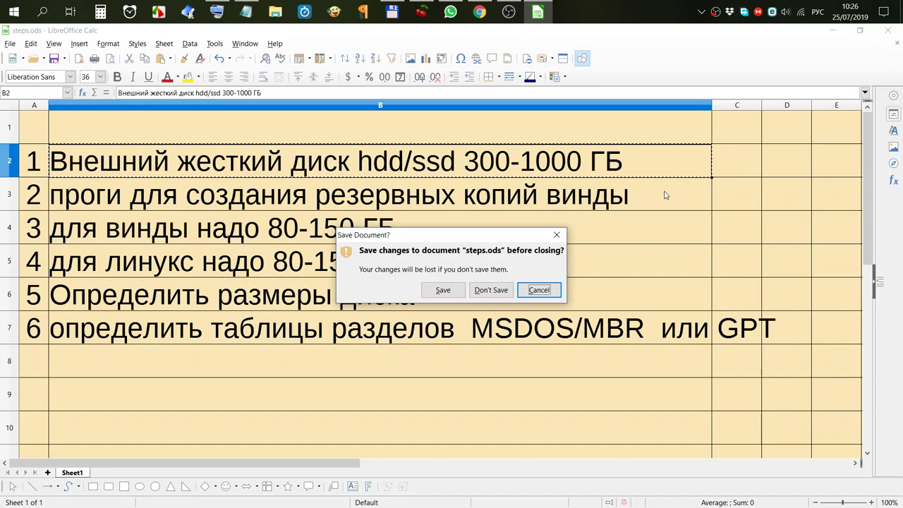
pyautogui.click(457, 295)
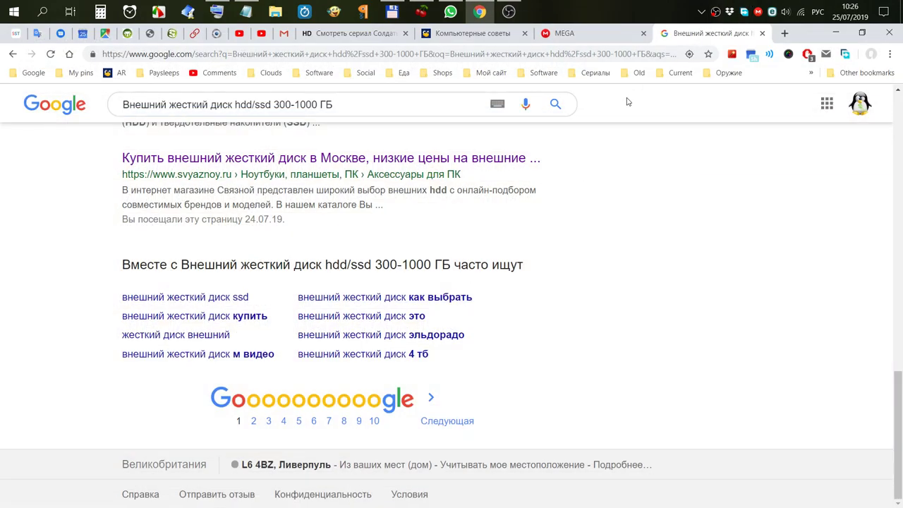
# Find the "проги для винды" download link on the linux-romanov.info home page in Chrome.
pyautogui.click(480, 34)
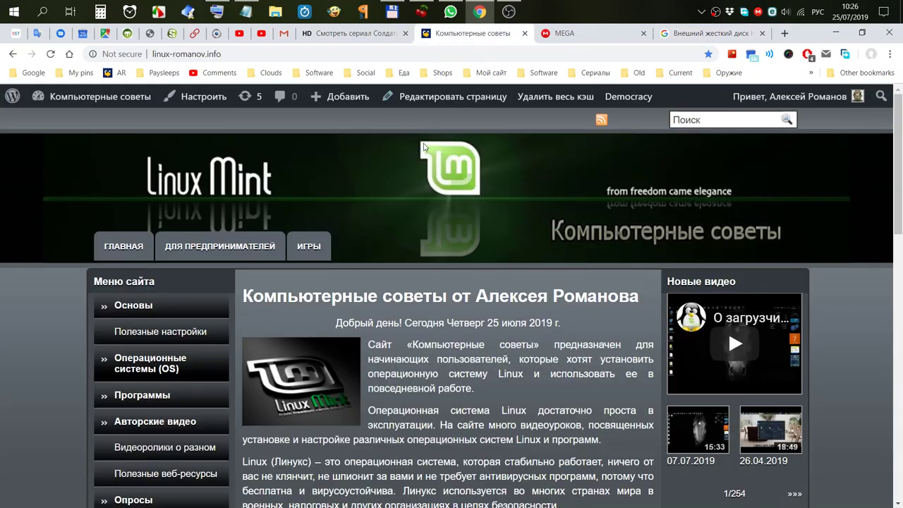
pyautogui.scroll(-4, 424, 393)
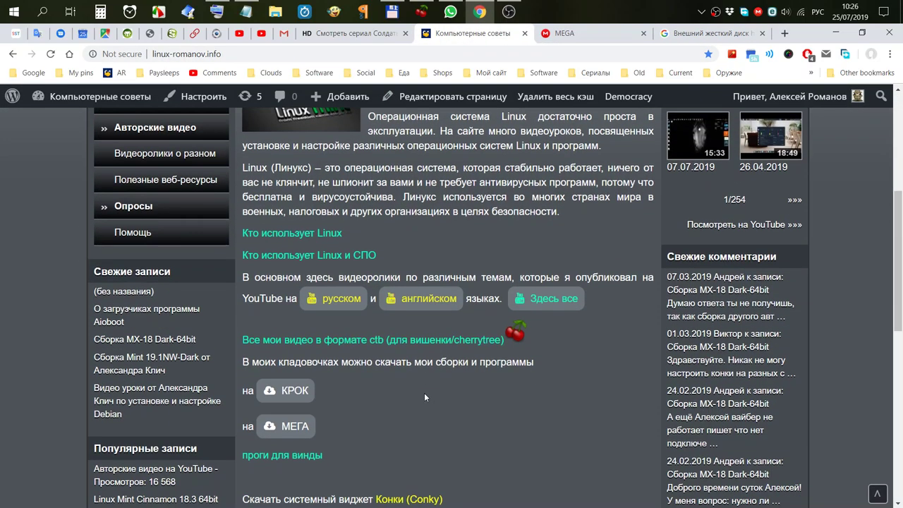
pyautogui.scroll(-2, 372, 372)
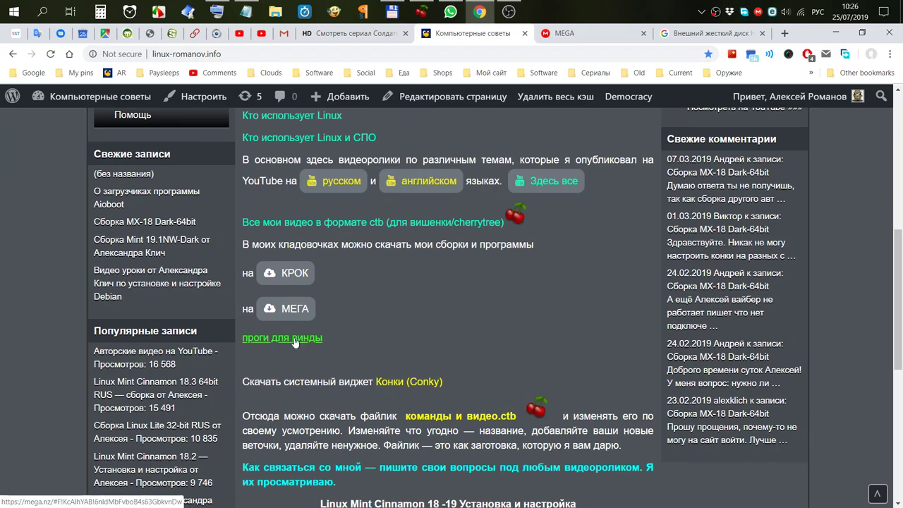
# View the "резервное копирование и жесткий диск" folder in the shared MEGA Windows folder, and minimize the browser.
pyautogui.click(580, 36)
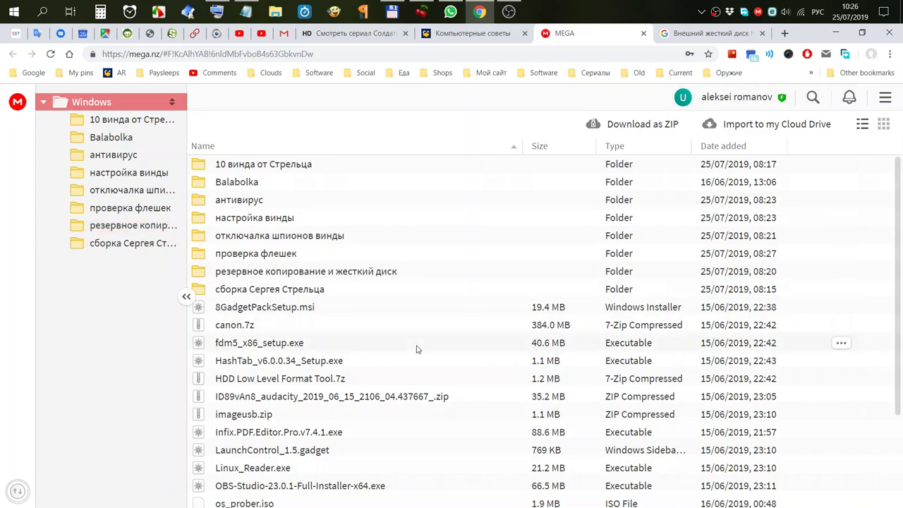
pyautogui.click(332, 275)
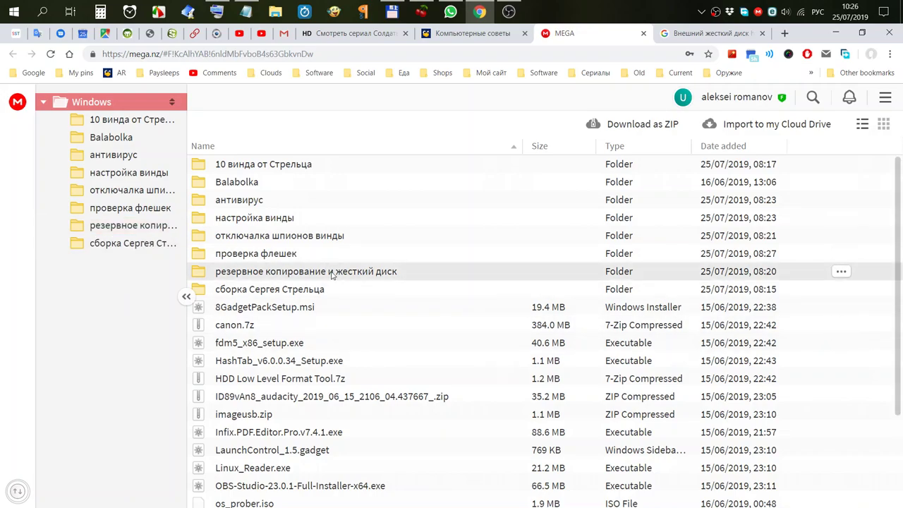
pyautogui.doubleClick(332, 275)
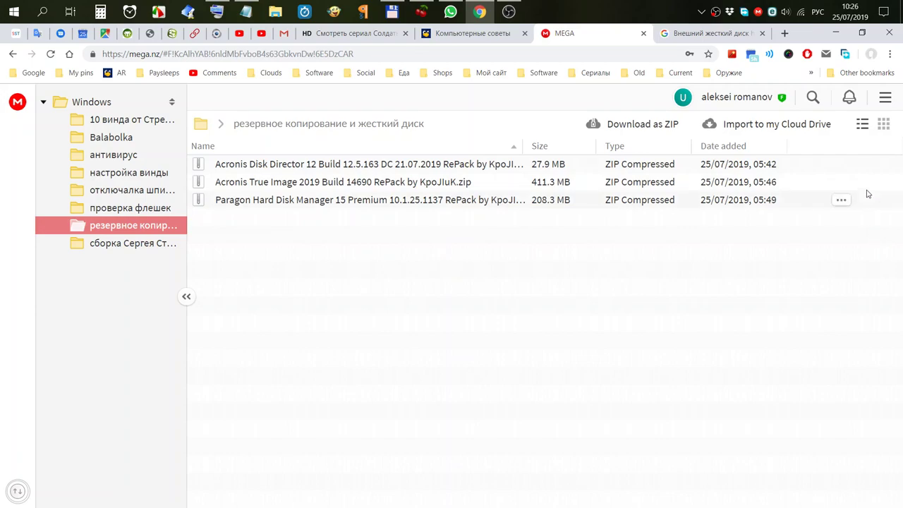
pyautogui.click(835, 33)
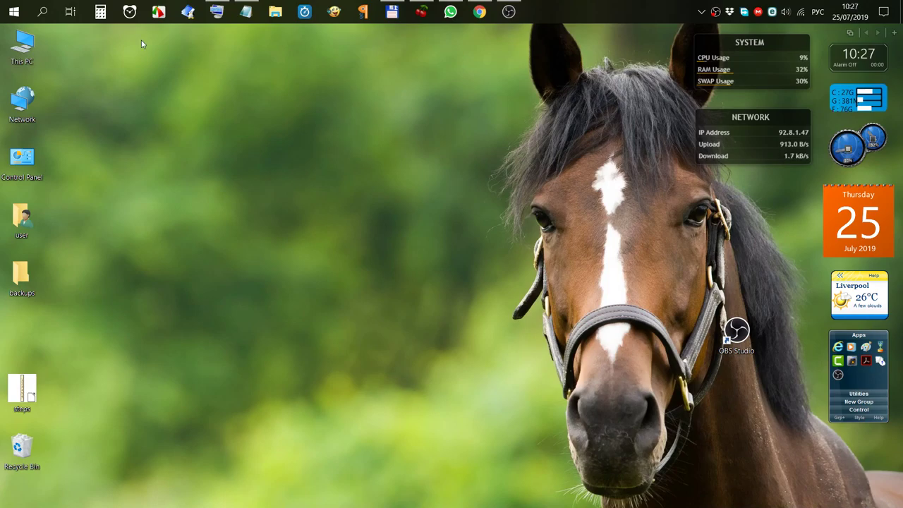
# Launch Paragon Hard Disk Manager with administrator permission and select the C: partition on disk 0.
pyautogui.click(15, 12)
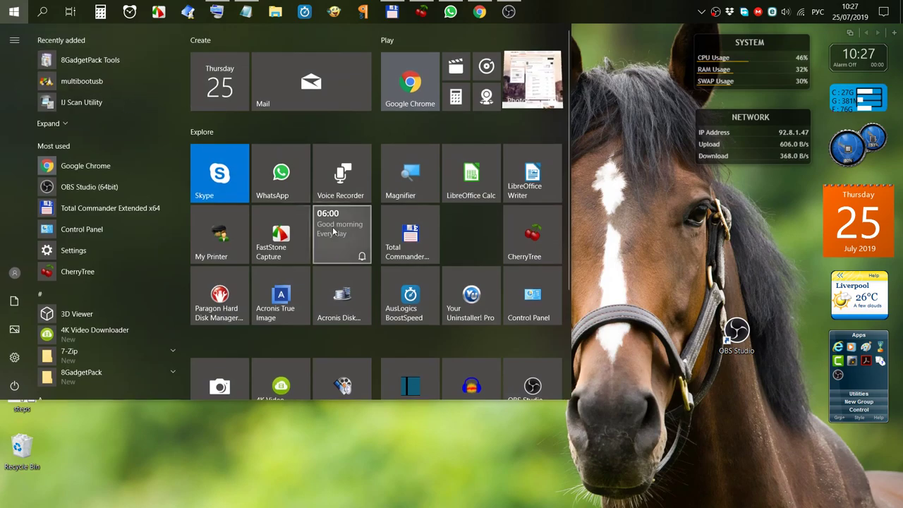
pyautogui.click(216, 302)
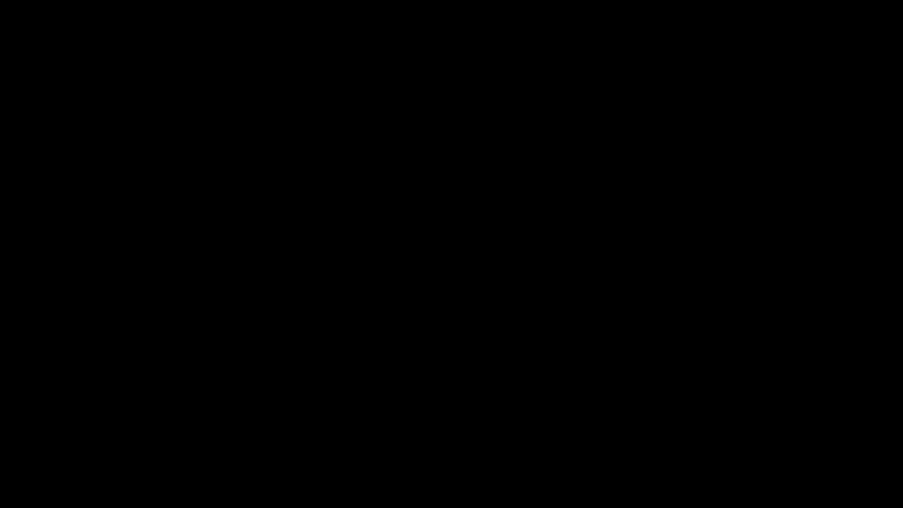
pyautogui.click(413, 297)
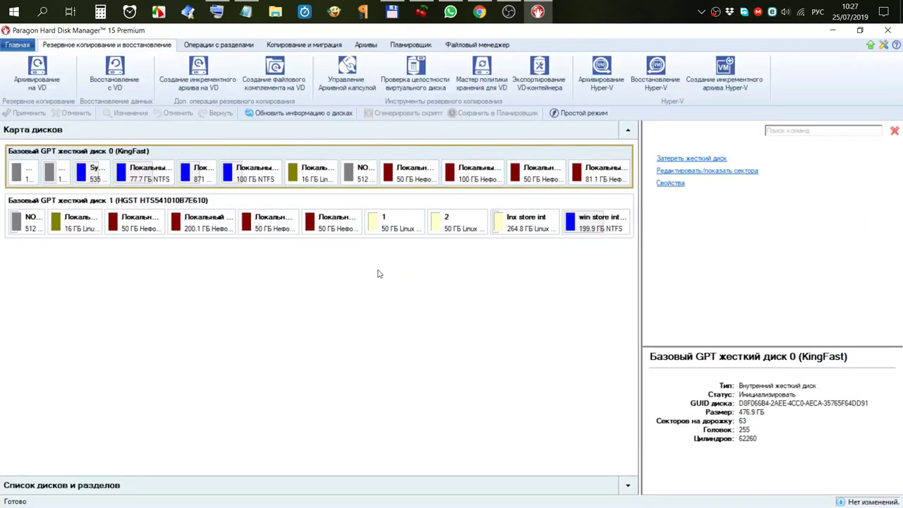
pyautogui.click(147, 175)
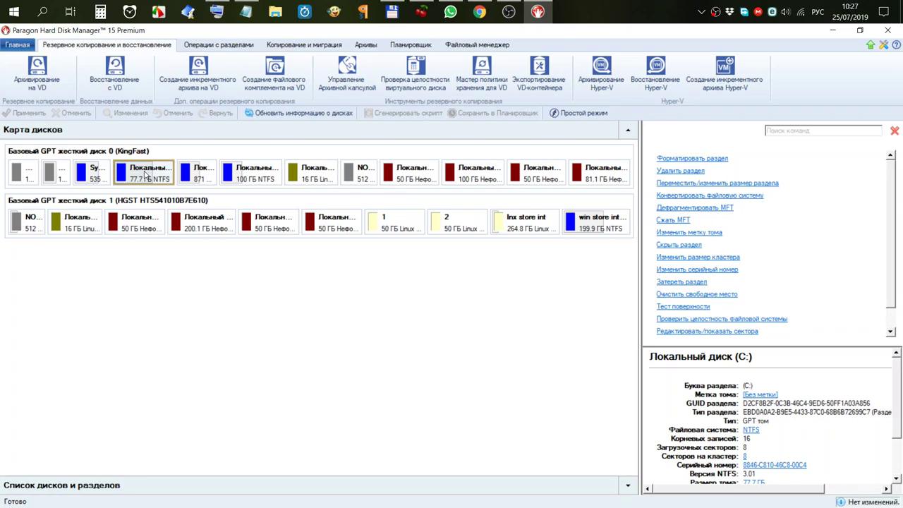
pyautogui.moveTo(156, 179)
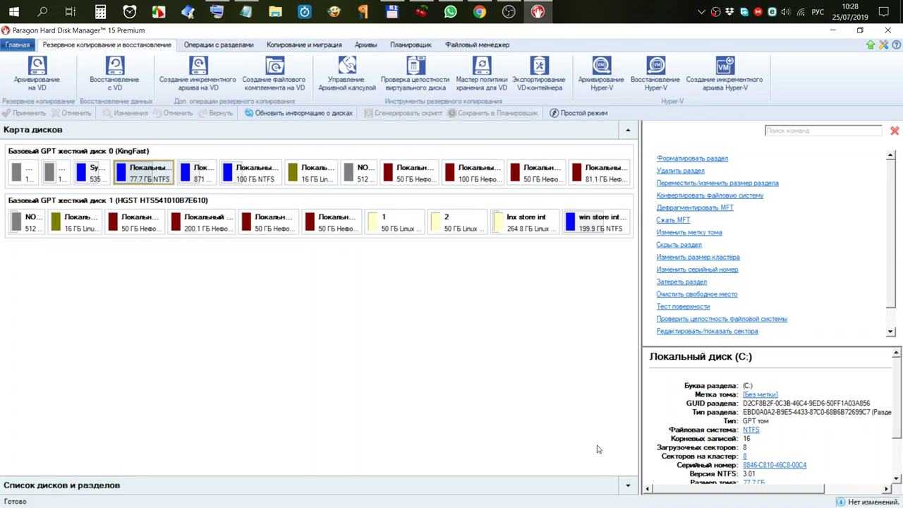
# Go through the VD archiving wizard for an operating system backup up to the operation choice, cancel it and minimize the program.
pyautogui.click(37, 74)
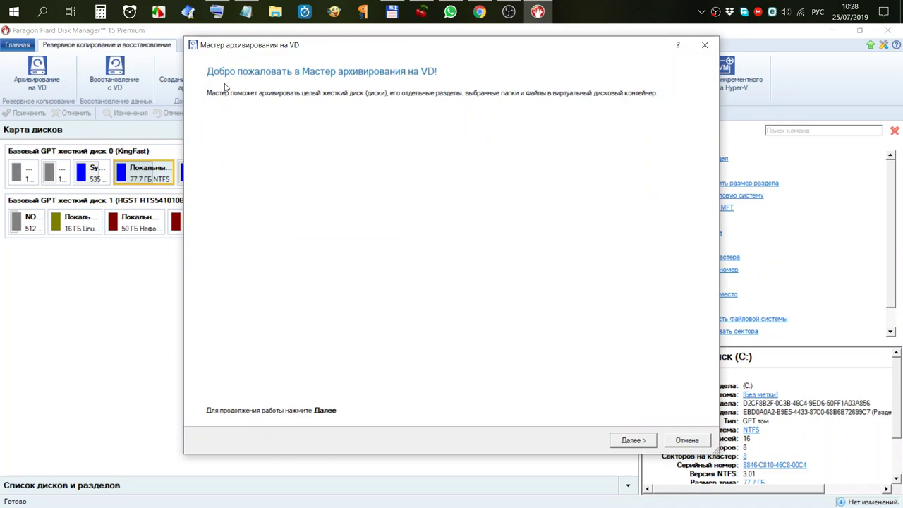
pyautogui.click(633, 441)
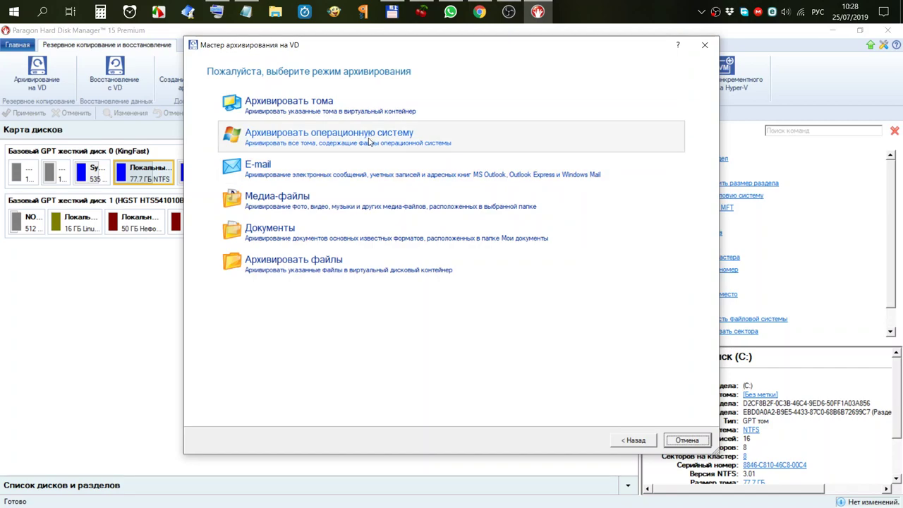
pyautogui.click(369, 142)
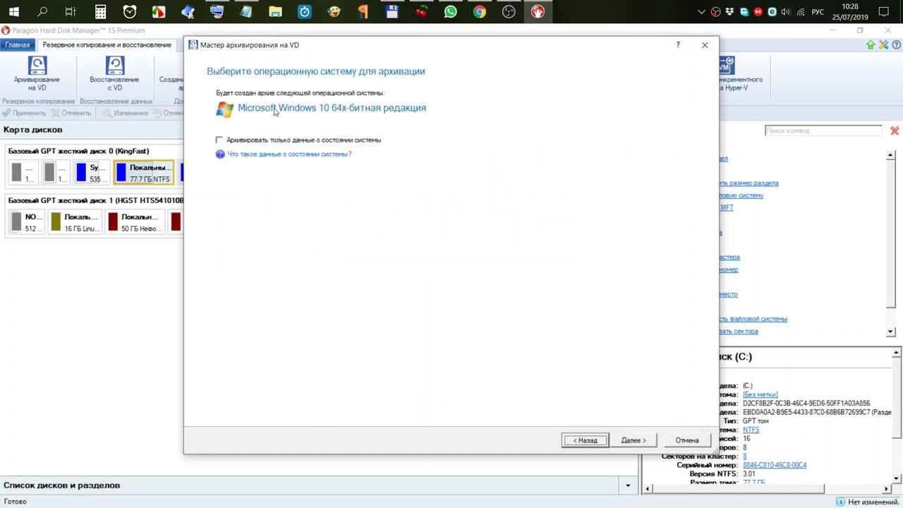
pyautogui.click(643, 443)
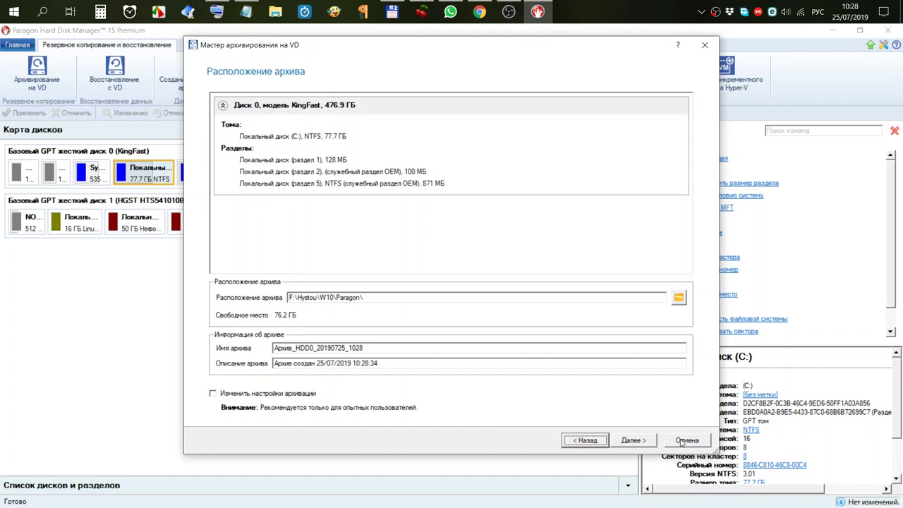
pyautogui.click(634, 440)
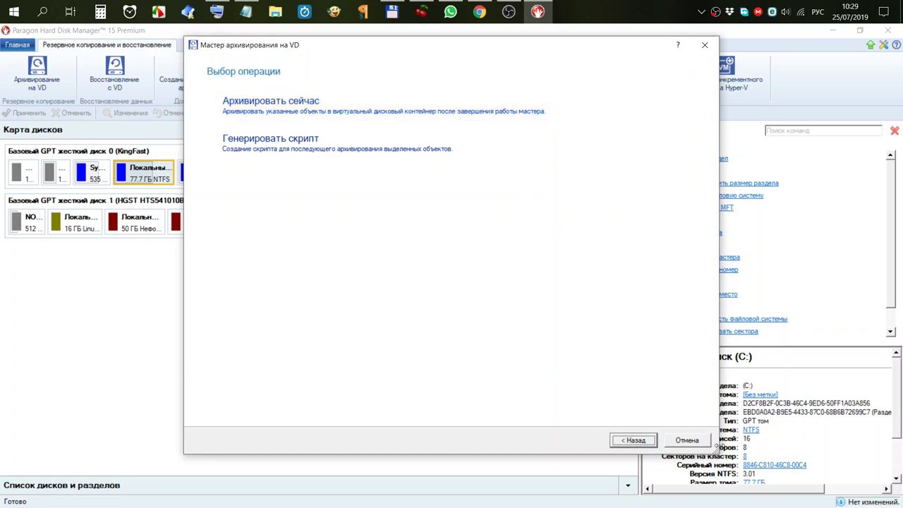
pyautogui.click(688, 440)
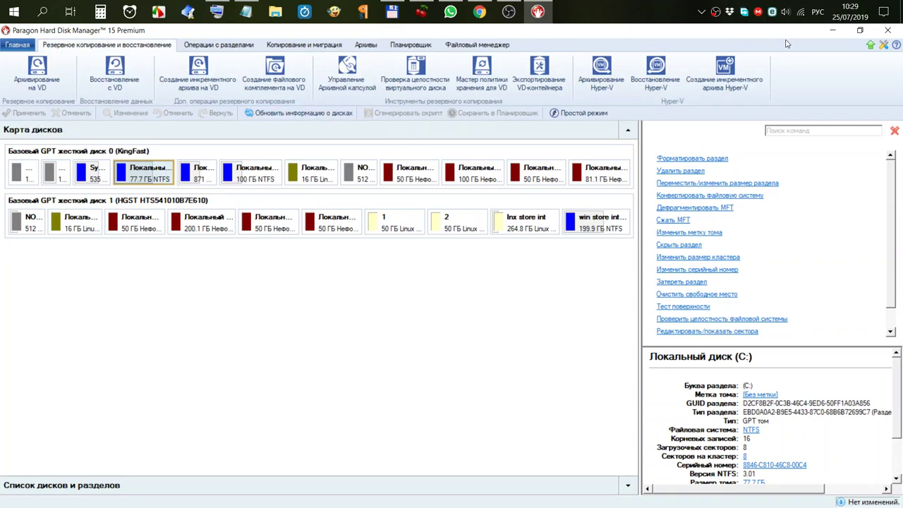
pyautogui.click(834, 34)
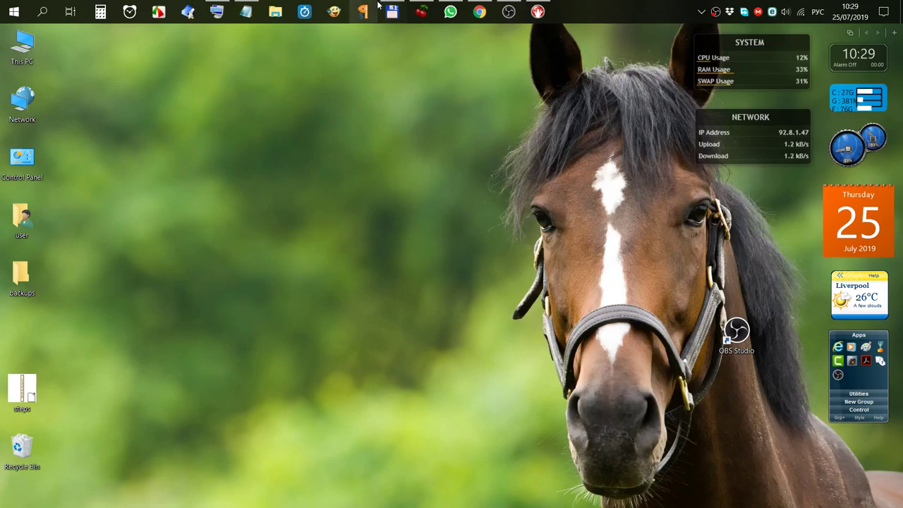
# Switch to Total Commander and open the existing backup folder F:\Hystou\W10\Paragon\Архив_HDD0_20190725_0459.
pyautogui.click(392, 12)
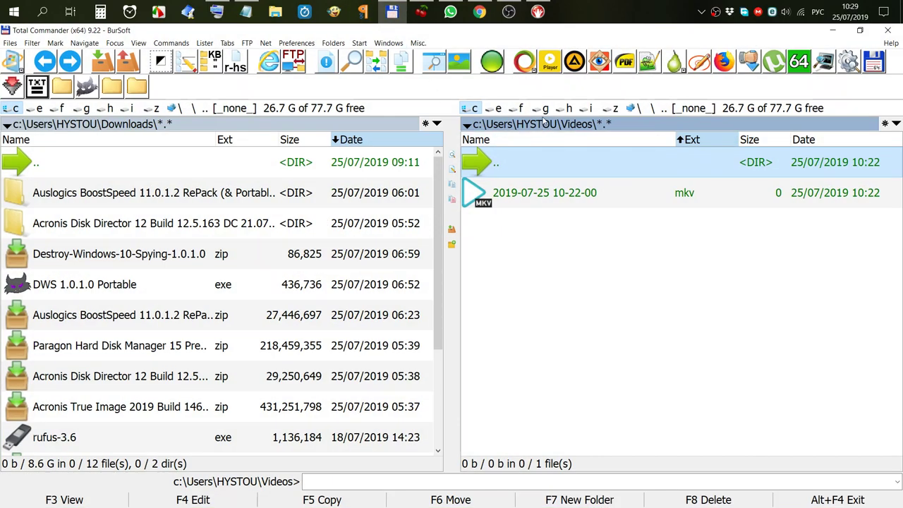
pyautogui.click(521, 108)
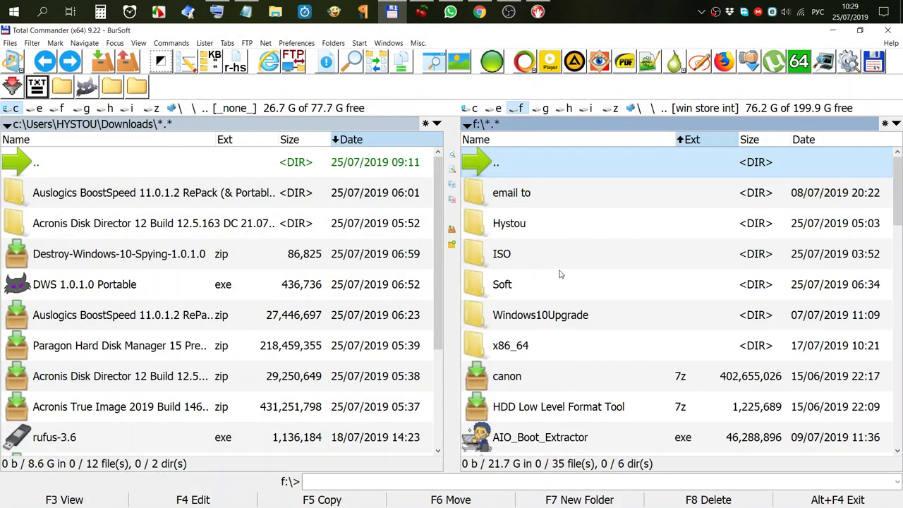
pyautogui.click(475, 225)
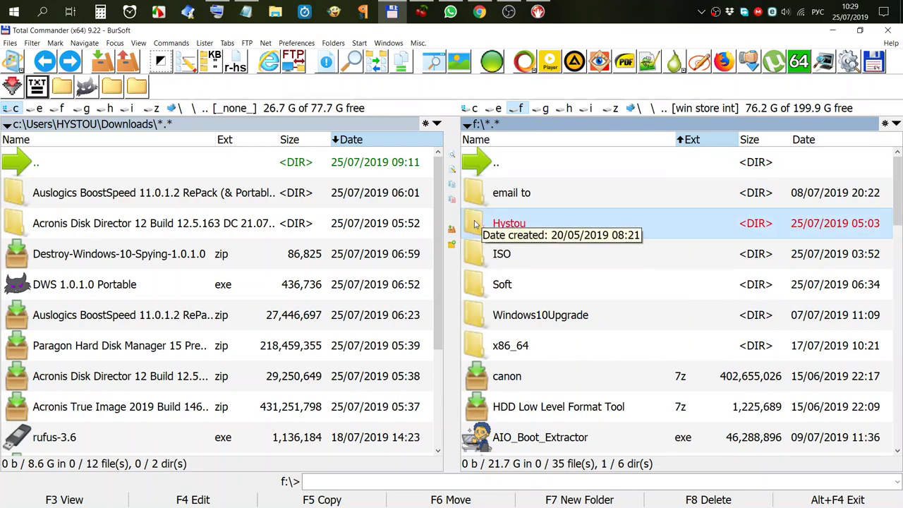
pyautogui.doubleClick(475, 225)
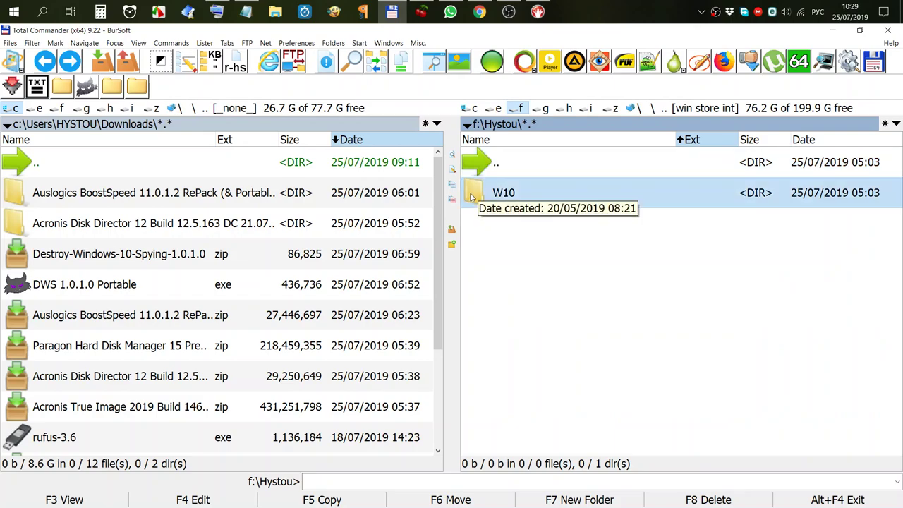
pyautogui.doubleClick(473, 196)
pyautogui.doubleClick(478, 223)
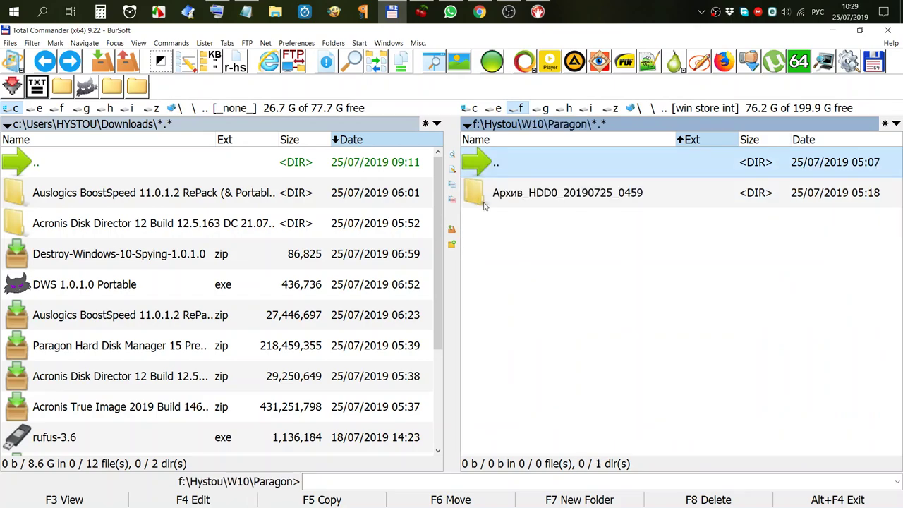
pyautogui.doubleClick(481, 201)
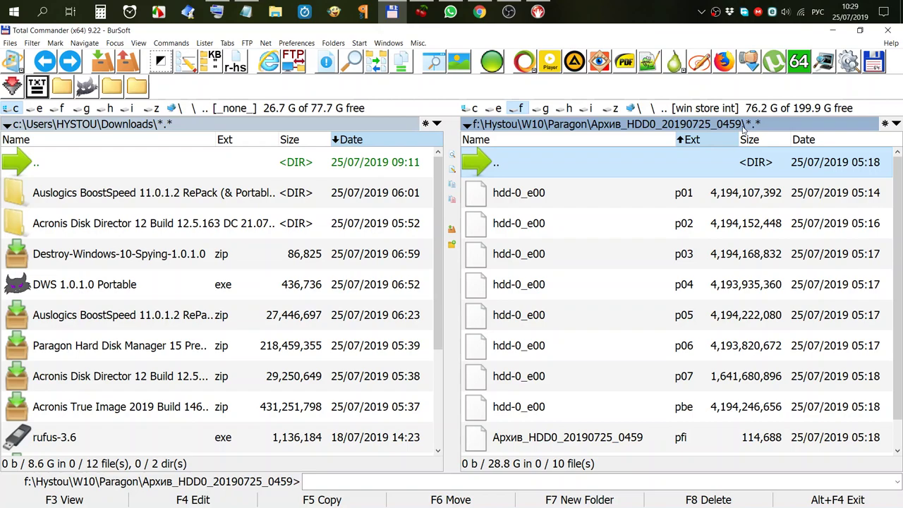
# Select all files of the Paragon backup to check their total size, and minimize the file manager.
pyautogui.click(669, 256)
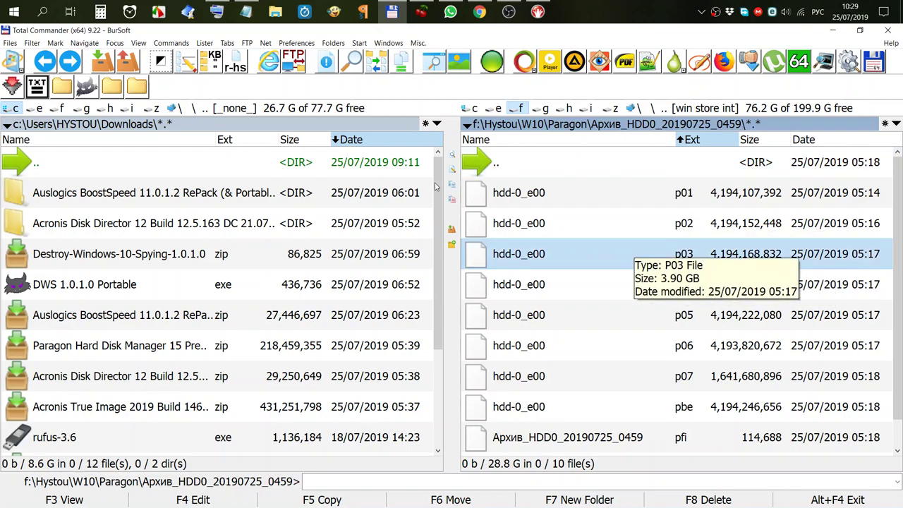
pyautogui.click(161, 62)
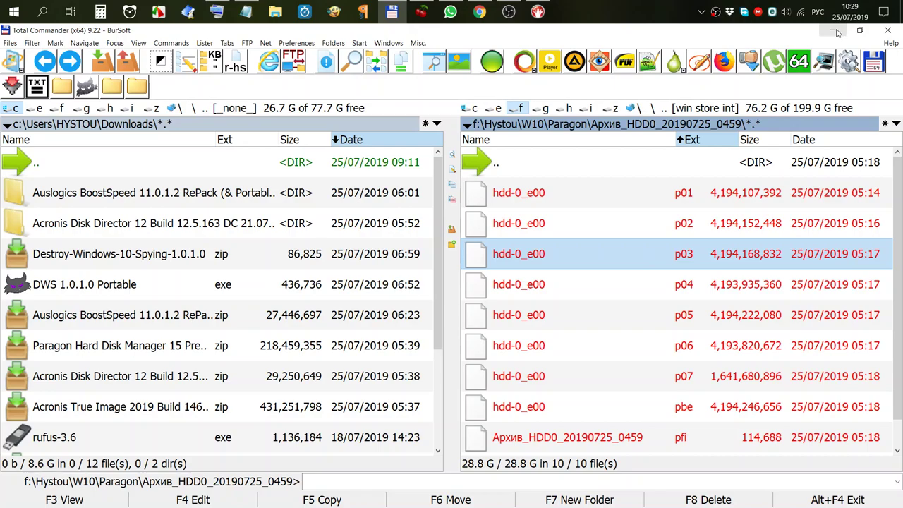
pyautogui.click(835, 31)
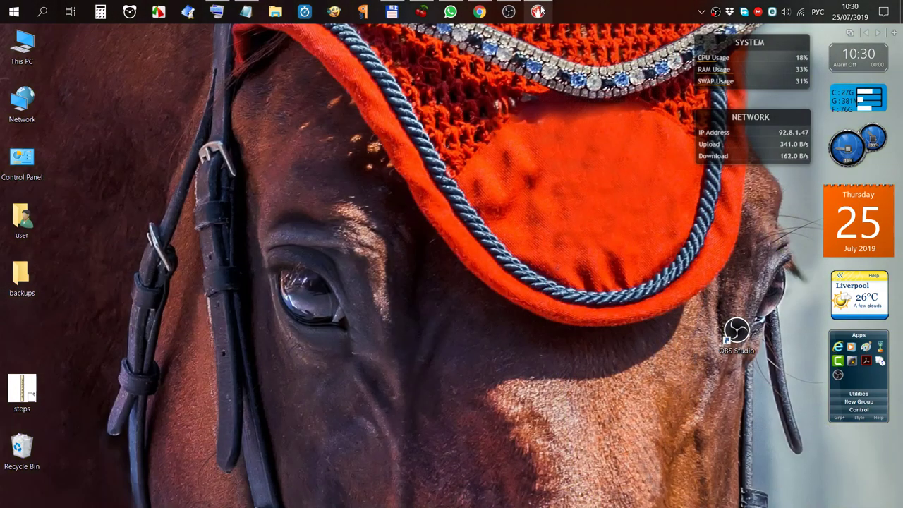
# Walk through Paragon's VD restore wizard with Архив_HDD0_20190725_0459 up to the choice of objects, cancel it and close the program.
pyautogui.click(537, 11)
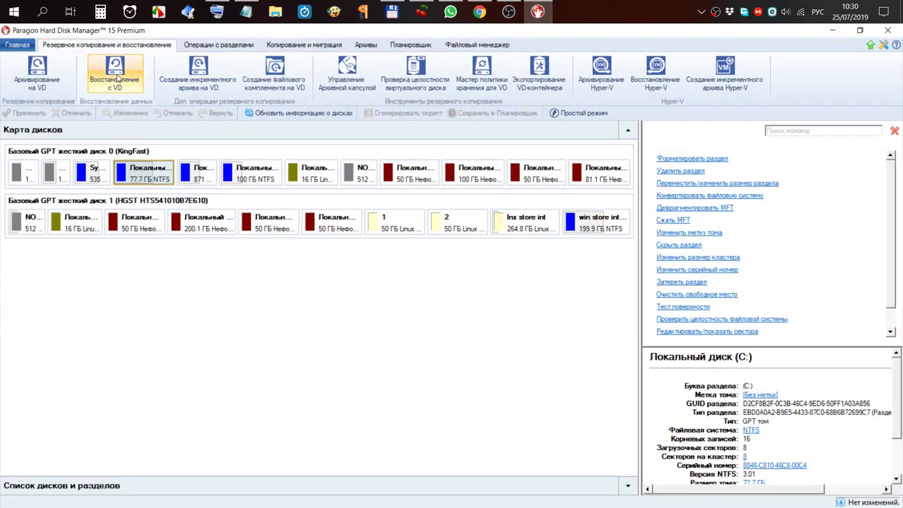
pyautogui.click(118, 80)
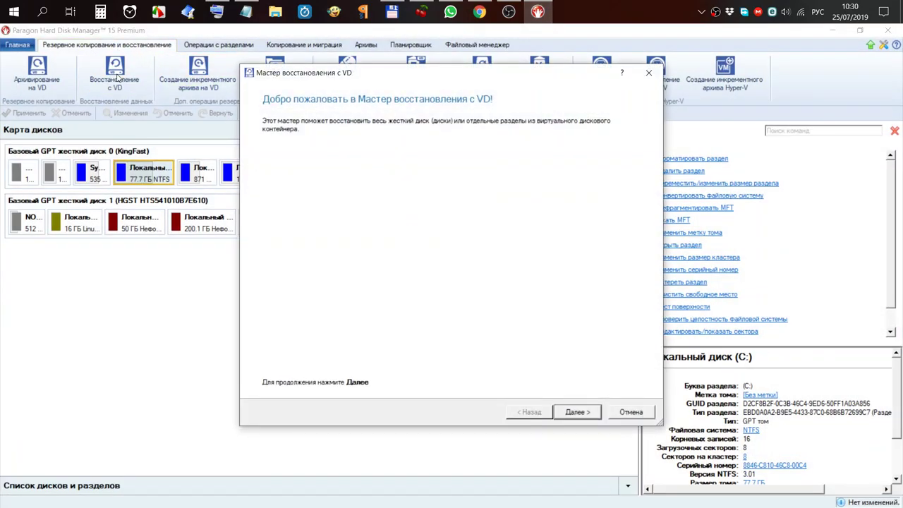
pyautogui.click(580, 411)
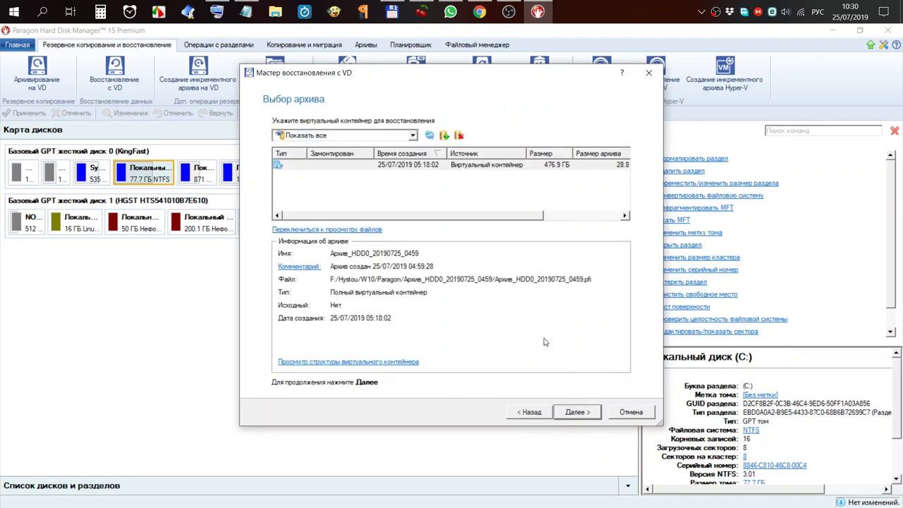
pyautogui.click(472, 165)
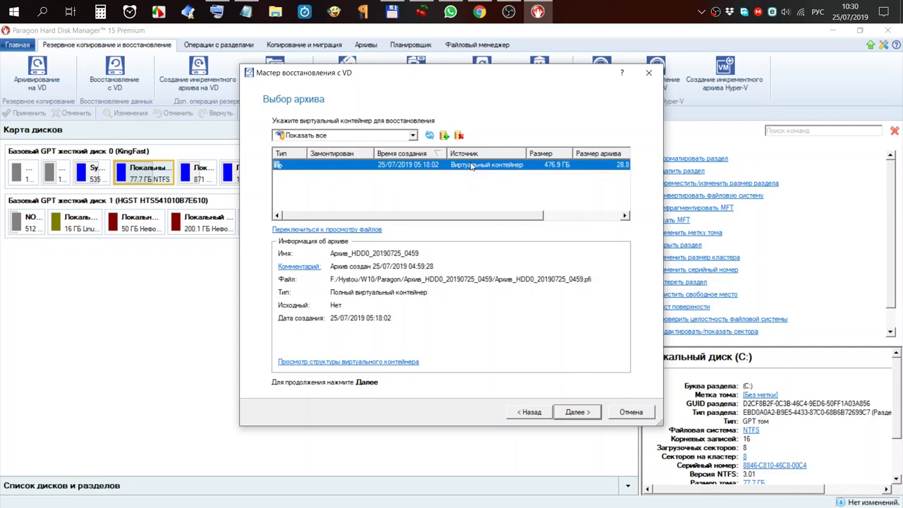
pyautogui.click(577, 412)
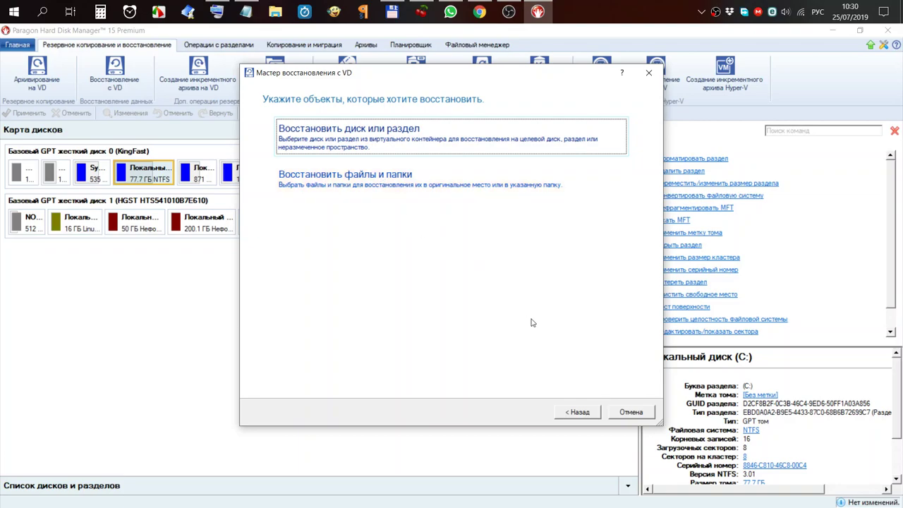
pyautogui.click(631, 413)
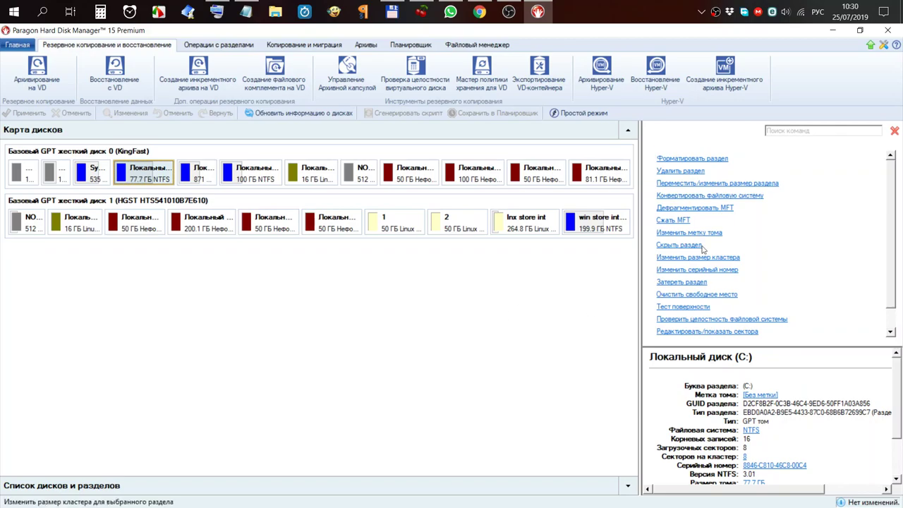
pyautogui.click(895, 31)
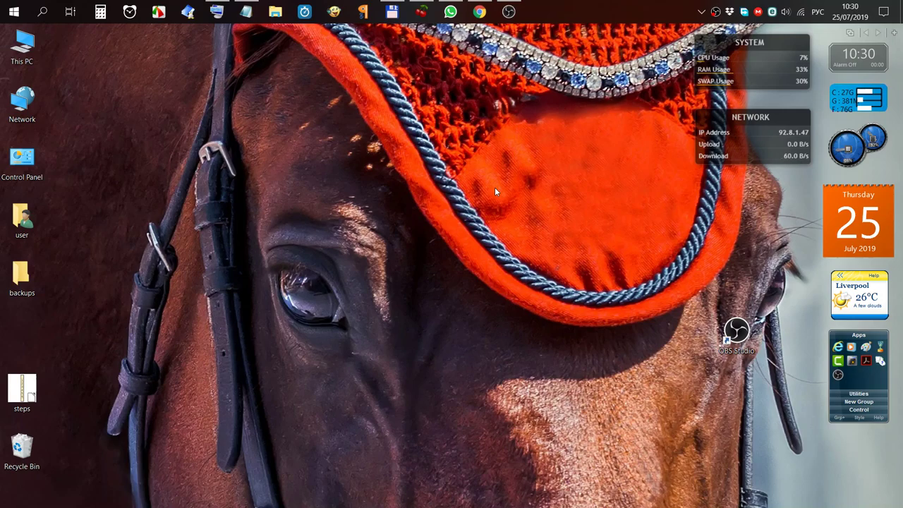
# Launch Acronis True Image 2019 with administrator permission.
pyautogui.click(20, 12)
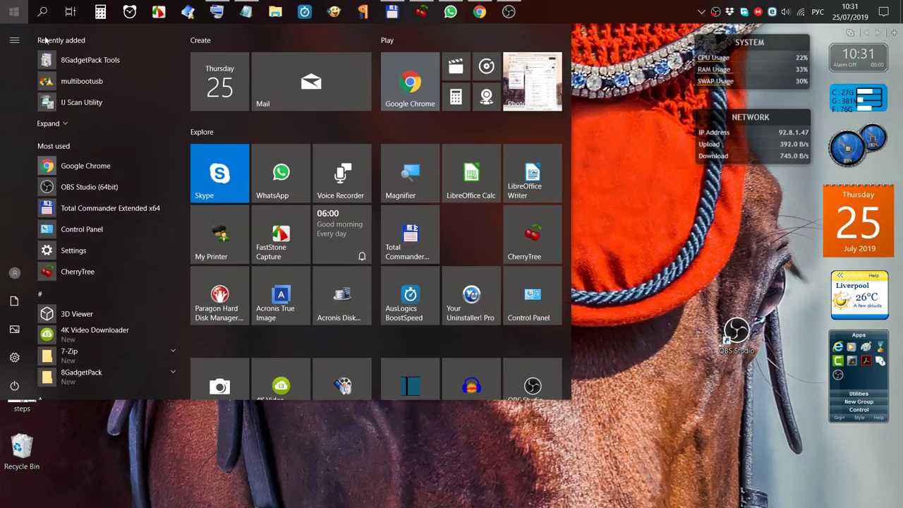
pyautogui.click(286, 302)
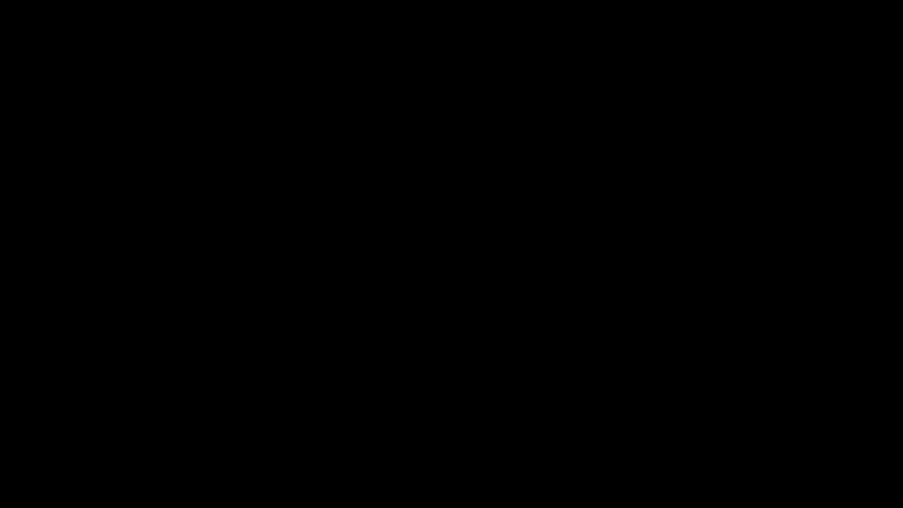
pyautogui.click(332, 214)
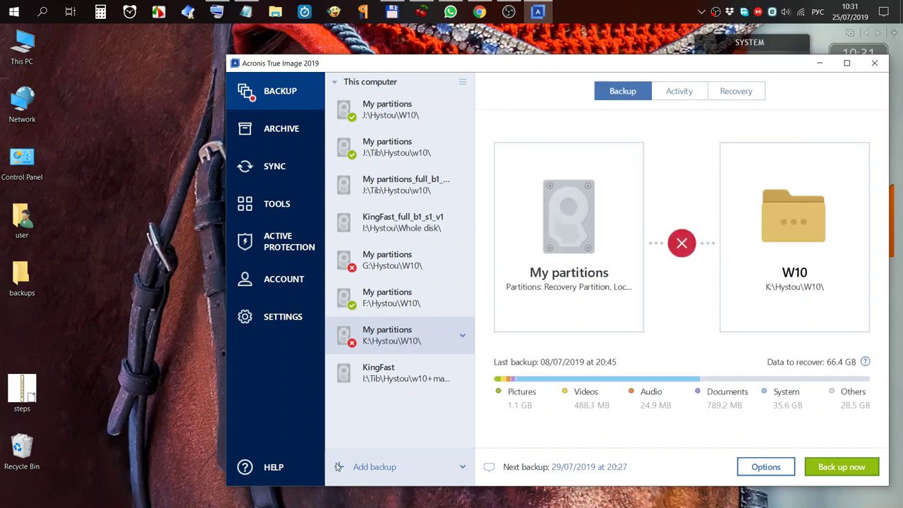
# Add a new disks-and-partitions backup whose source includes only Local Disk (C:) and System Reserved (E:) of the listed KINGFAST and HGST partitions.
pyautogui.click(339, 467)
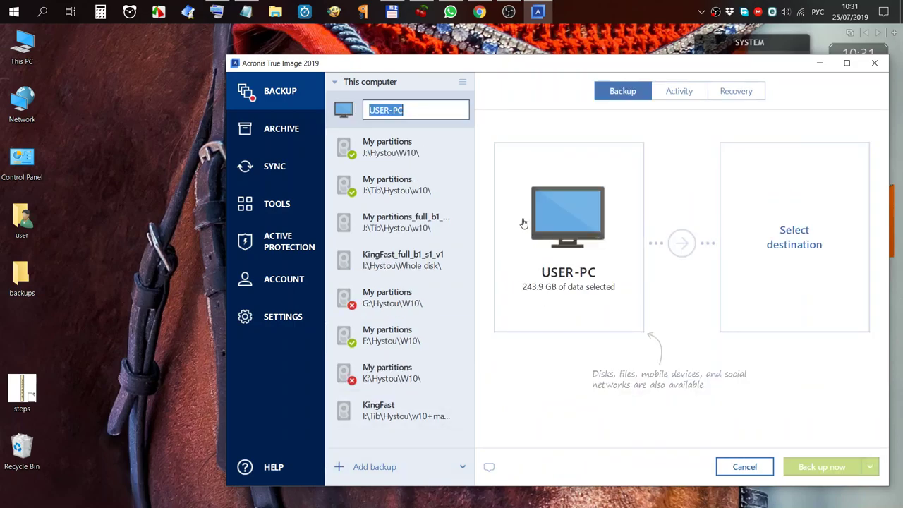
pyautogui.moveTo(577, 251)
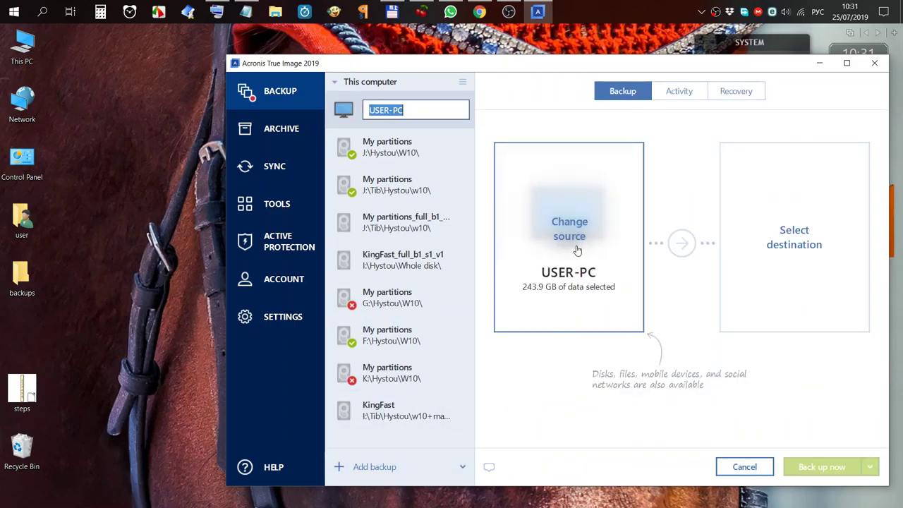
pyautogui.click(577, 250)
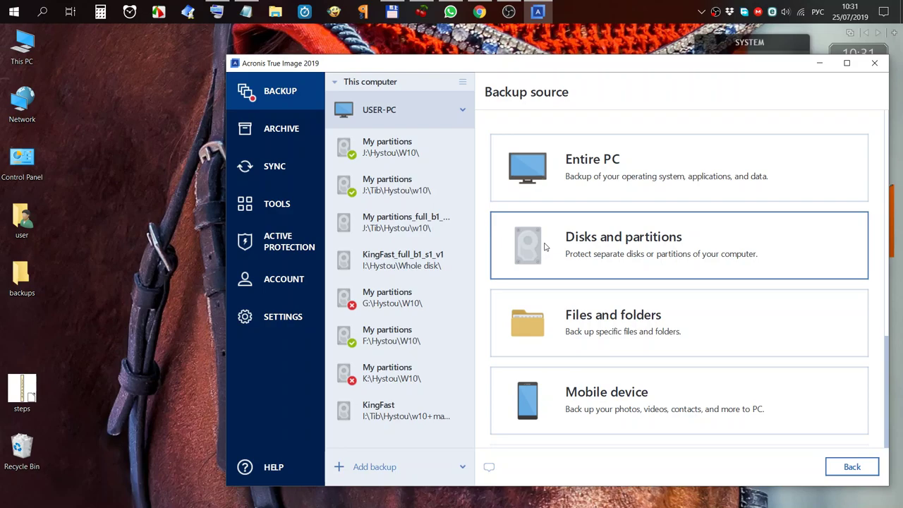
pyautogui.click(577, 251)
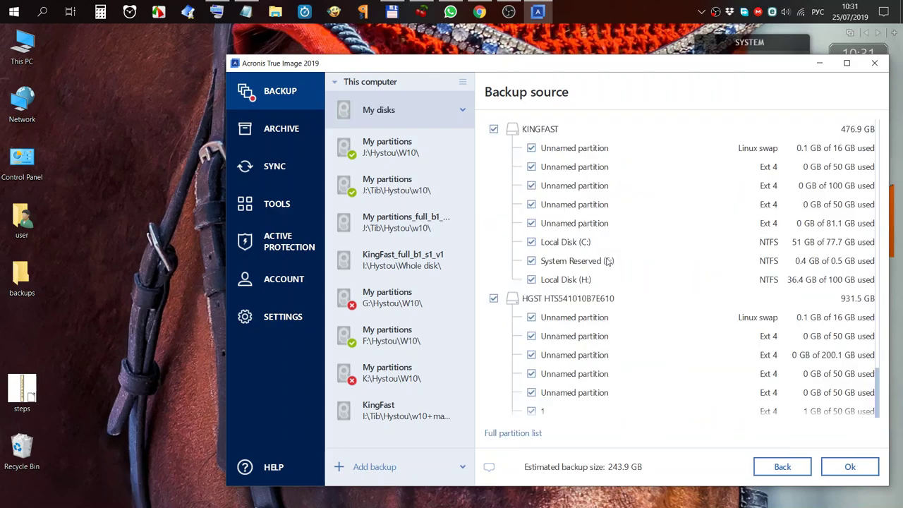
pyautogui.click(495, 299)
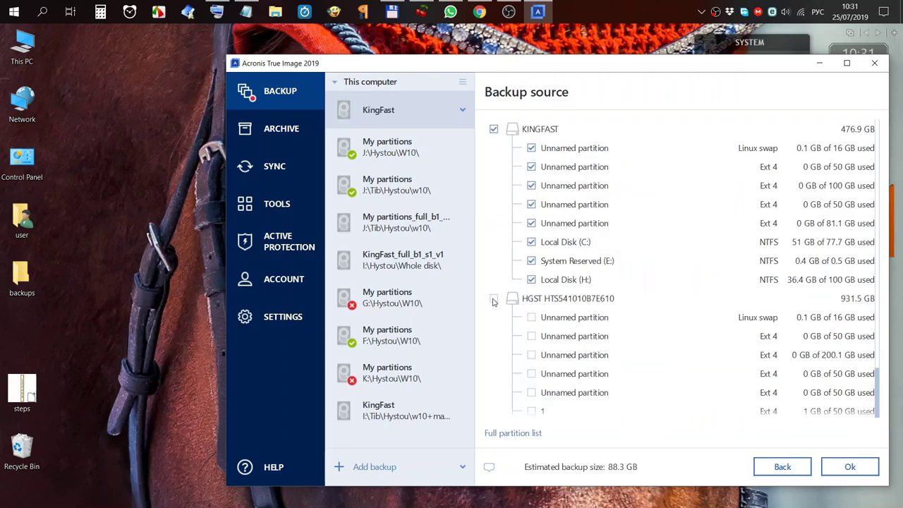
pyautogui.click(494, 129)
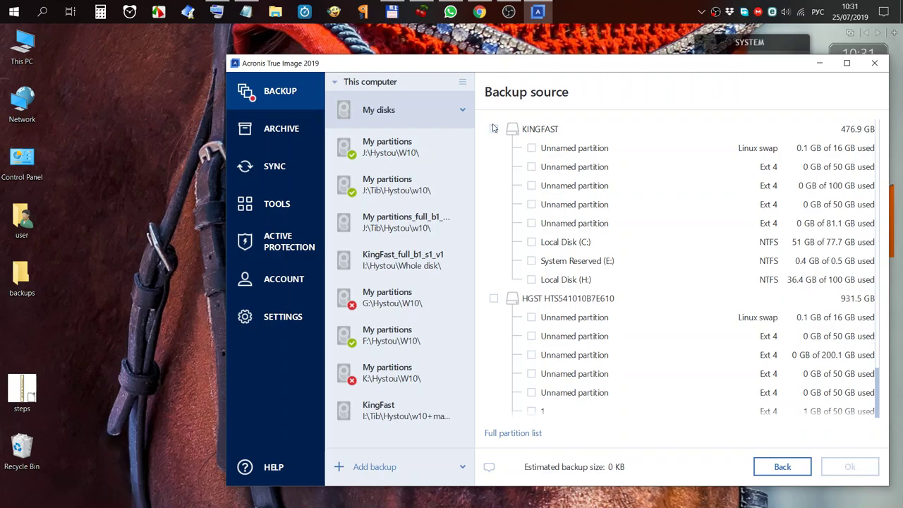
pyautogui.click(533, 243)
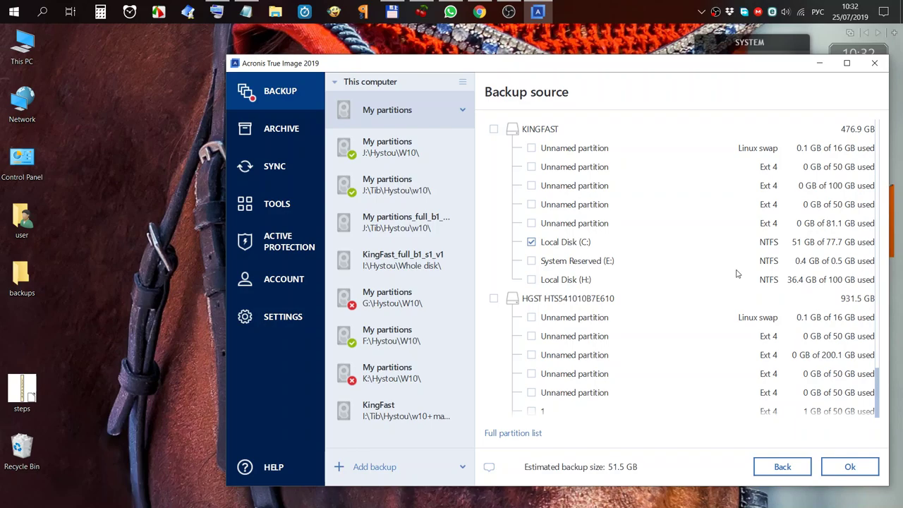
pyautogui.click(534, 261)
pyautogui.click(859, 467)
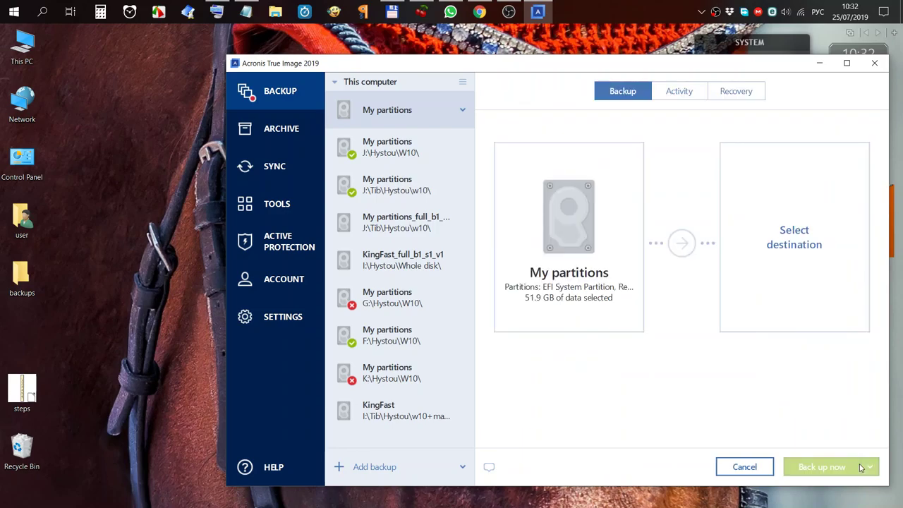
# Set the new backup's destination to the custom folder F:\Hystou\W10\Acronis, and cancel the backup setup.
pyautogui.click(787, 240)
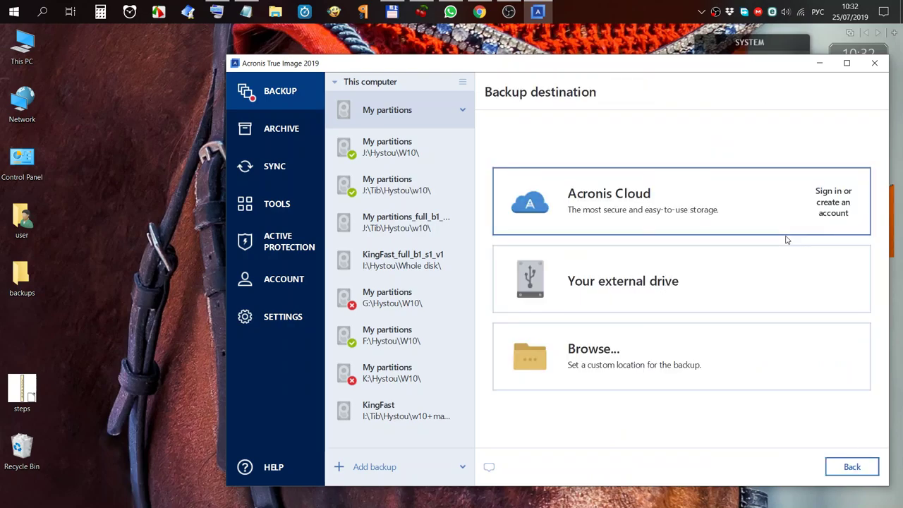
pyautogui.click(641, 359)
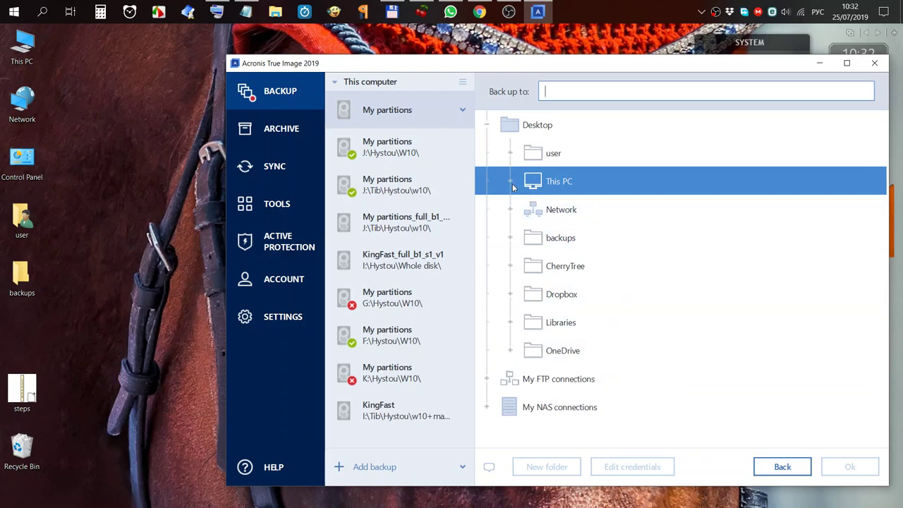
pyautogui.click(511, 182)
pyautogui.scroll(-5, 632, 353)
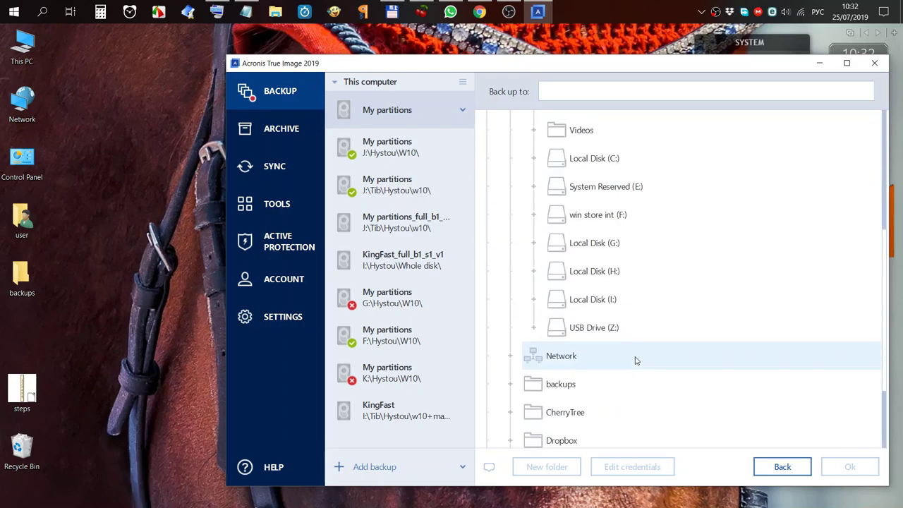
pyautogui.scroll(3, 633, 359)
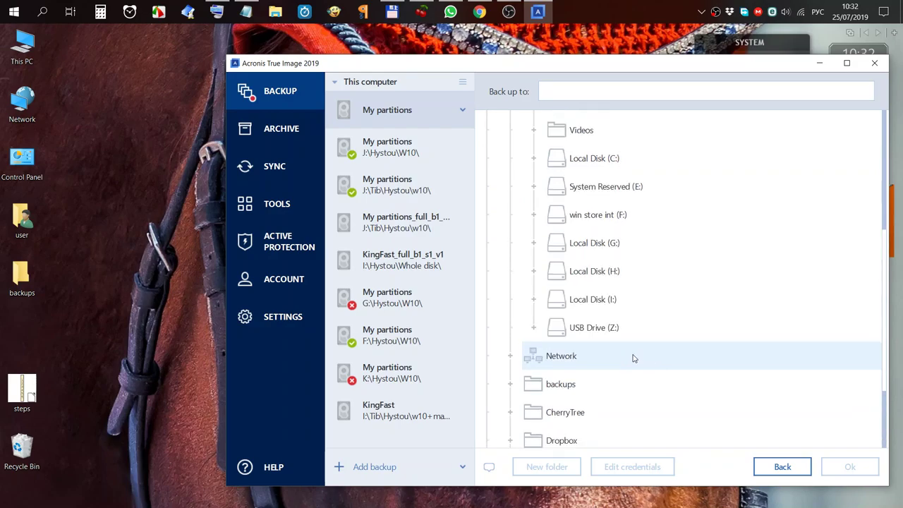
pyautogui.click(535, 217)
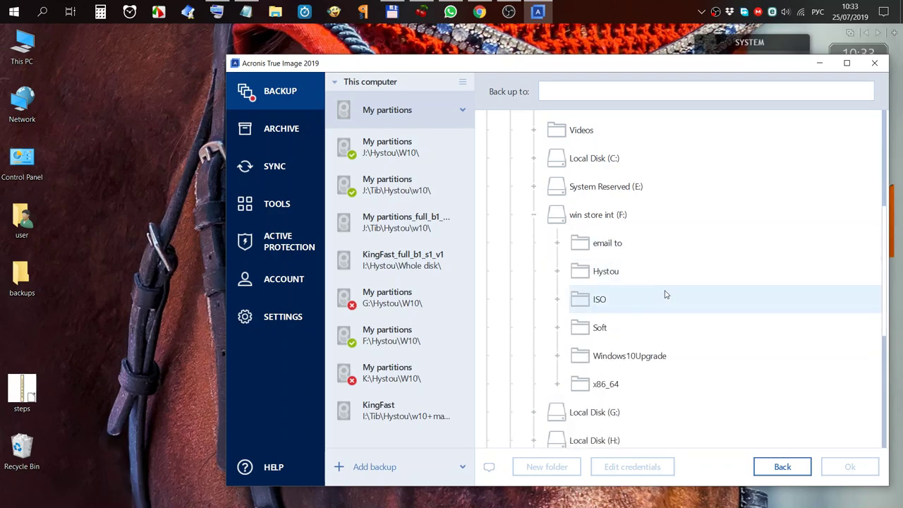
pyautogui.click(557, 272)
pyautogui.click(580, 302)
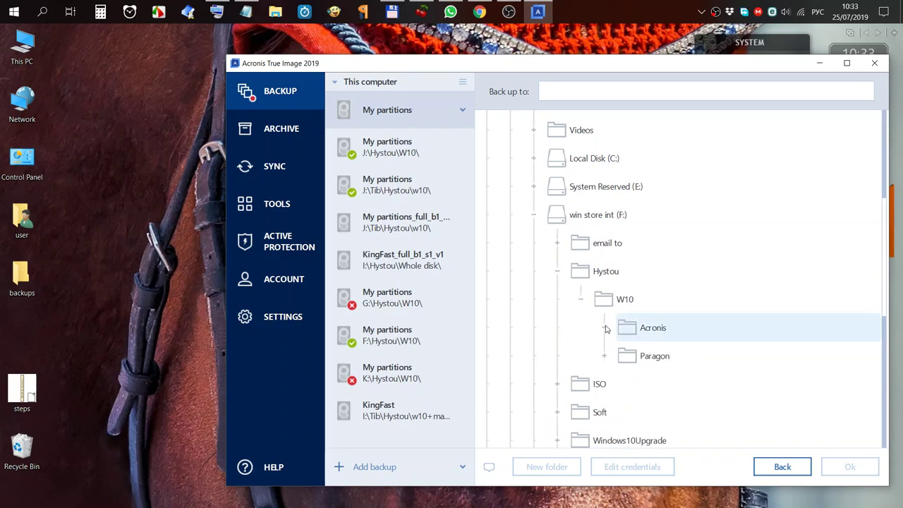
pyautogui.click(677, 336)
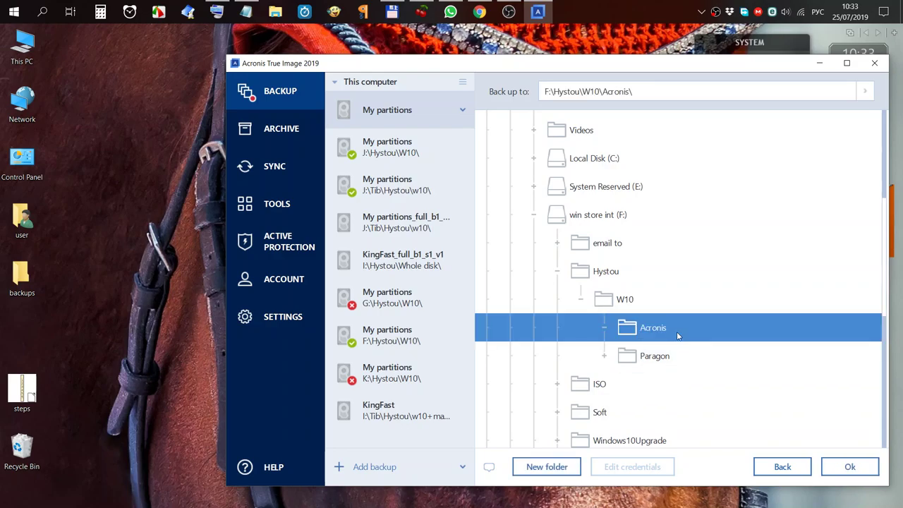
pyautogui.click(851, 469)
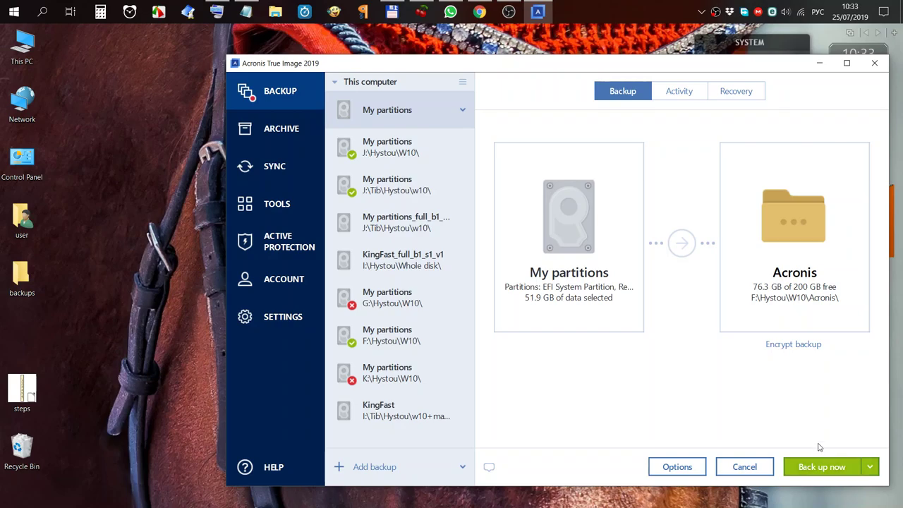
pyautogui.click(745, 468)
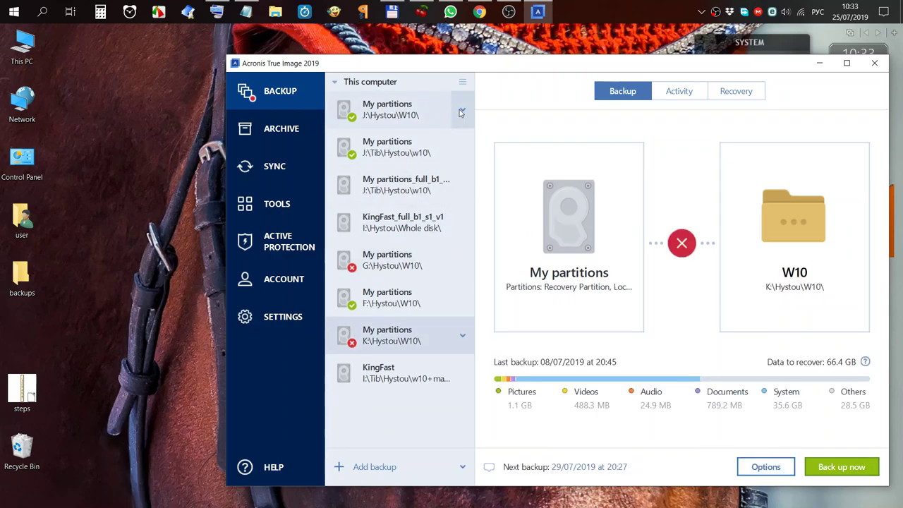
# Look at the actions available for the existing J:\Hystou\W10 backup, including Validate, and close Acronis True Image.
pyautogui.click(461, 111)
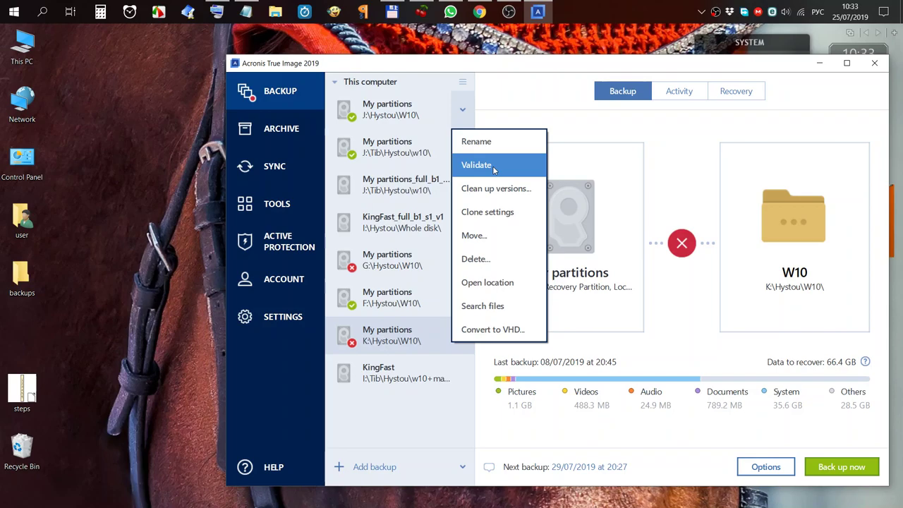
pyautogui.click(681, 156)
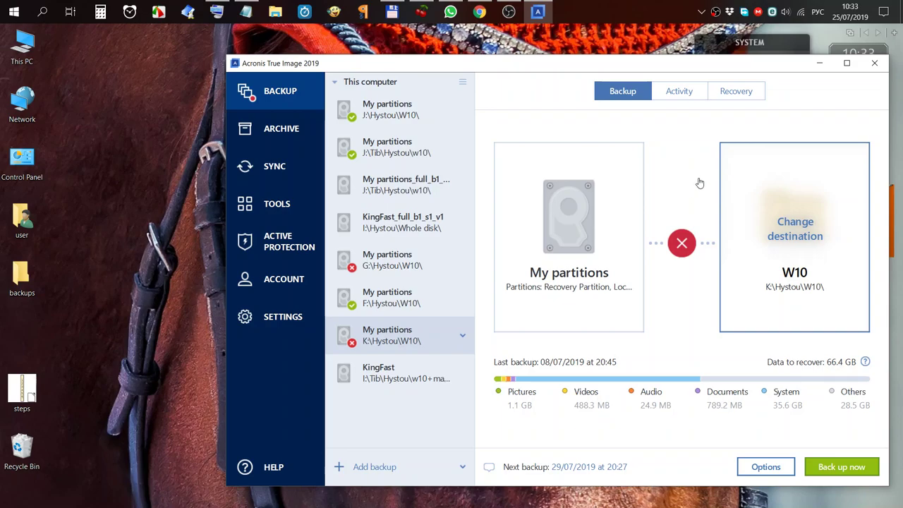
pyautogui.click(875, 65)
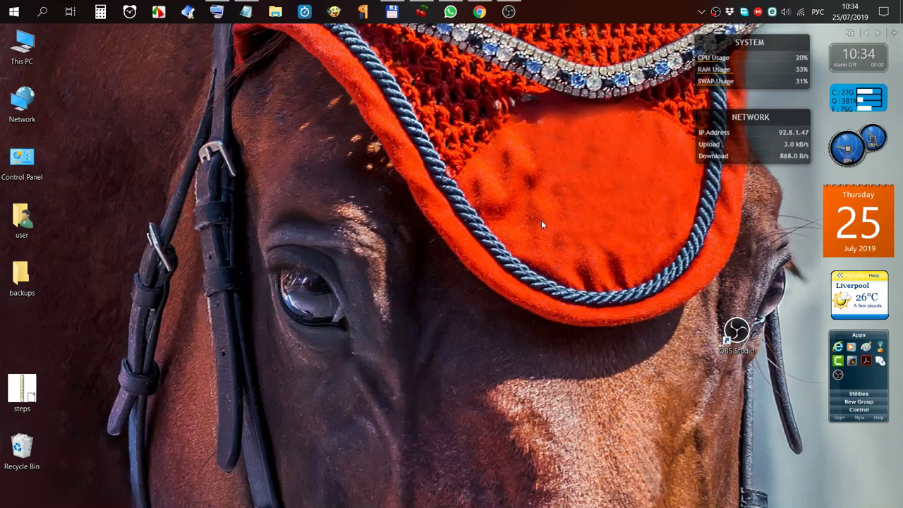
# Switch to Chrome, check the program download links on the computer advice website, and return to the MEGA page.
pyautogui.click(479, 12)
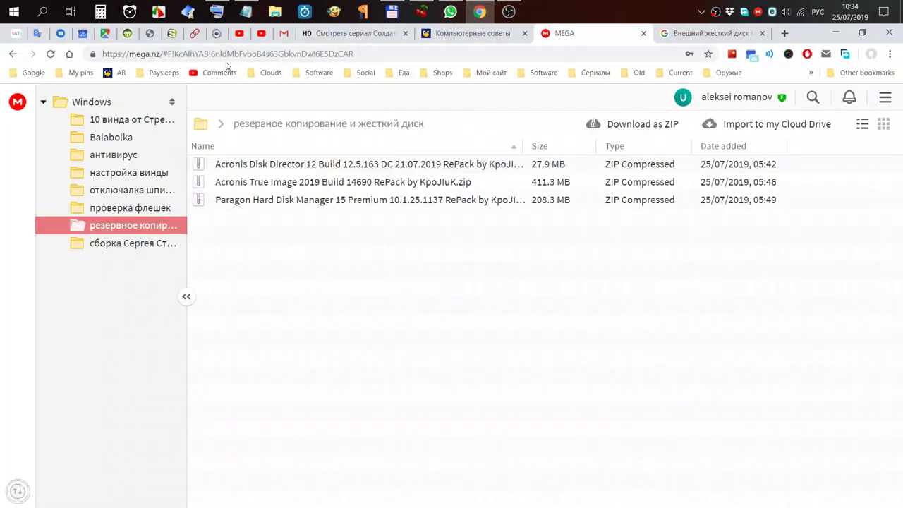
pyautogui.click(463, 37)
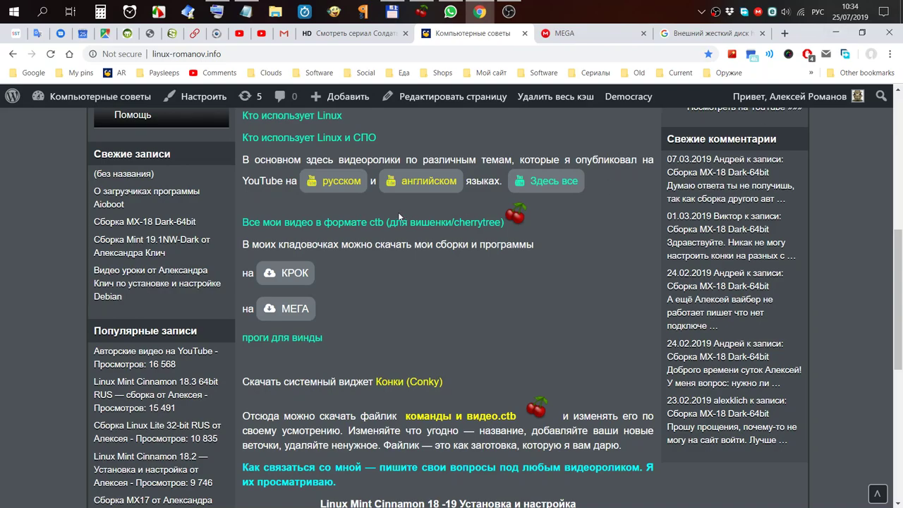
pyautogui.click(583, 36)
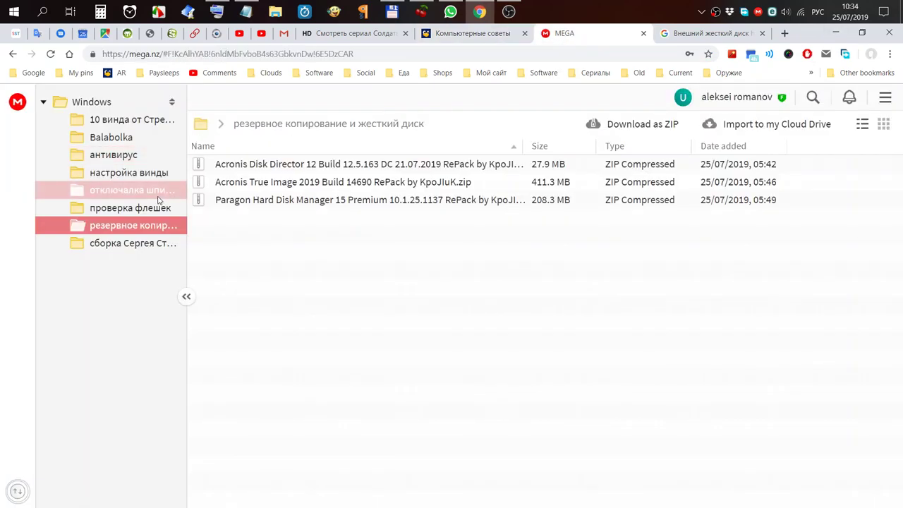
# Browse MEGA's Windows folder, viewing the subfolders with the WinPE and w_10_1903_x64.iso images, return to the Windows folder and minimize the browser.
pyautogui.click(108, 104)
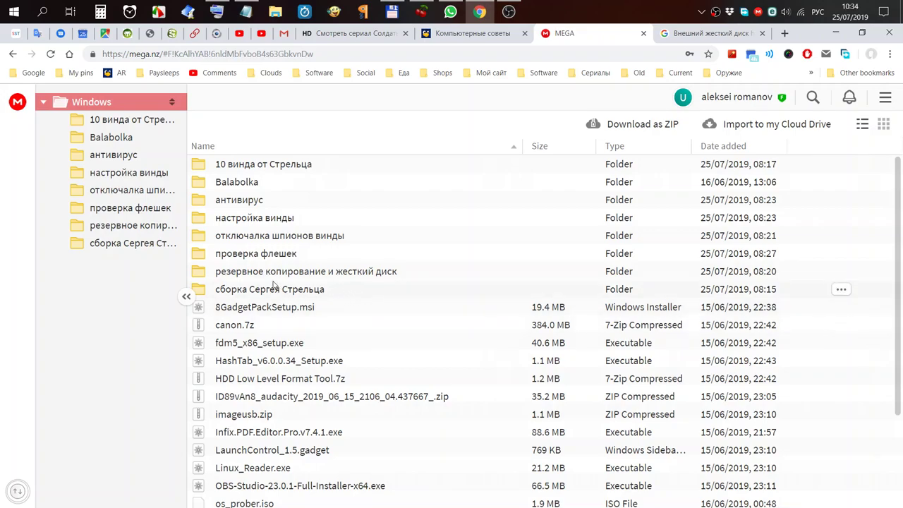
pyautogui.click(204, 292)
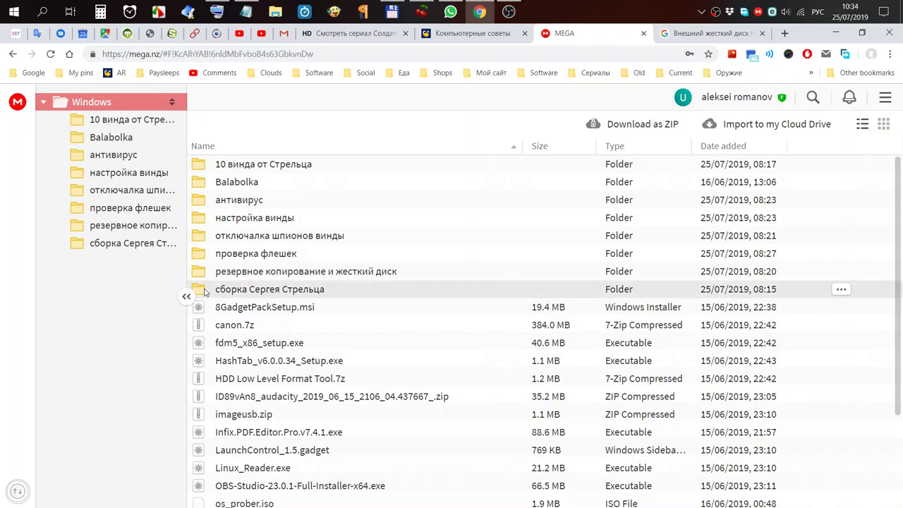
pyautogui.doubleClick(205, 293)
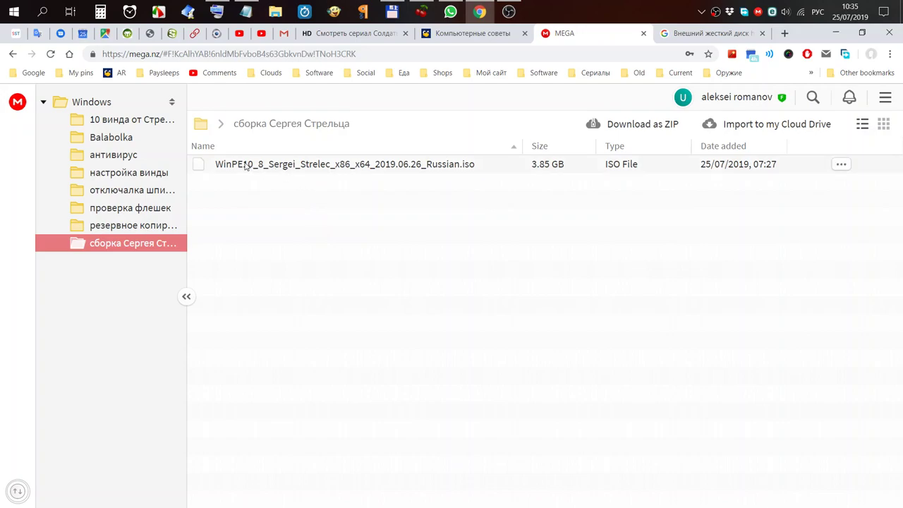
pyautogui.click(121, 121)
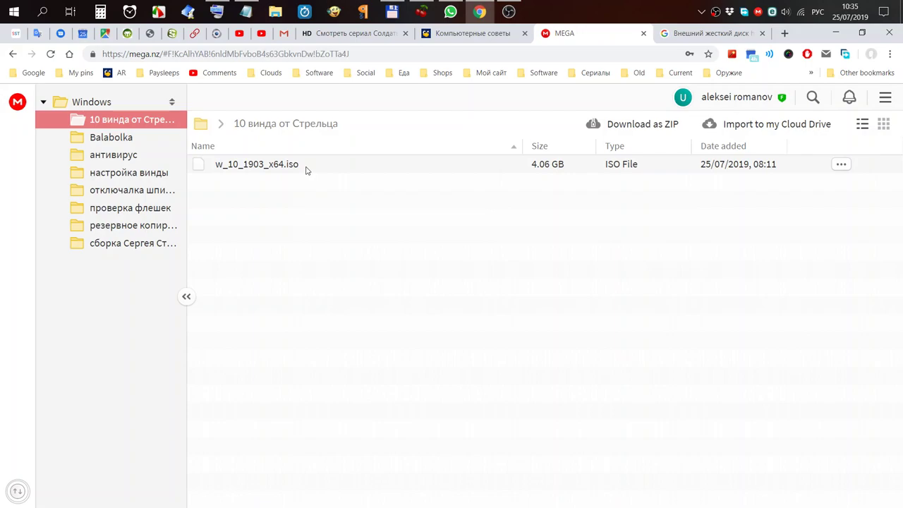
pyautogui.click(86, 101)
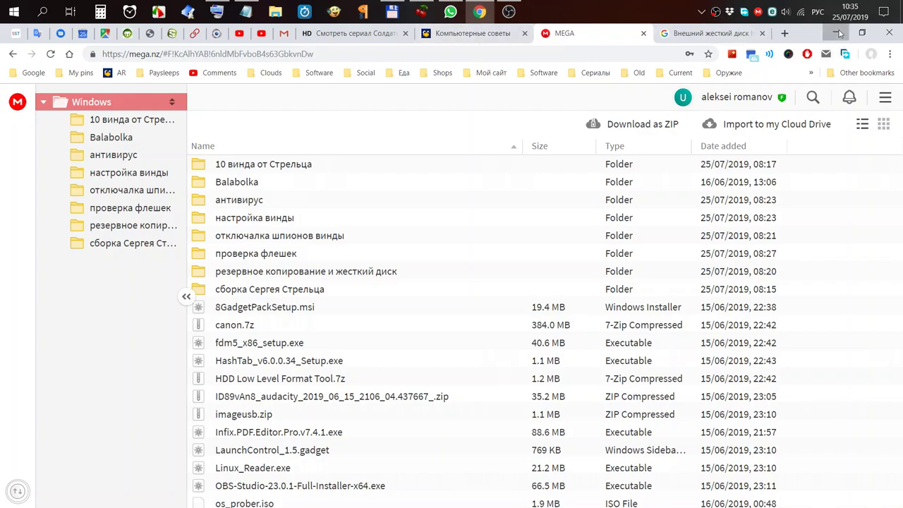
pyautogui.click(838, 33)
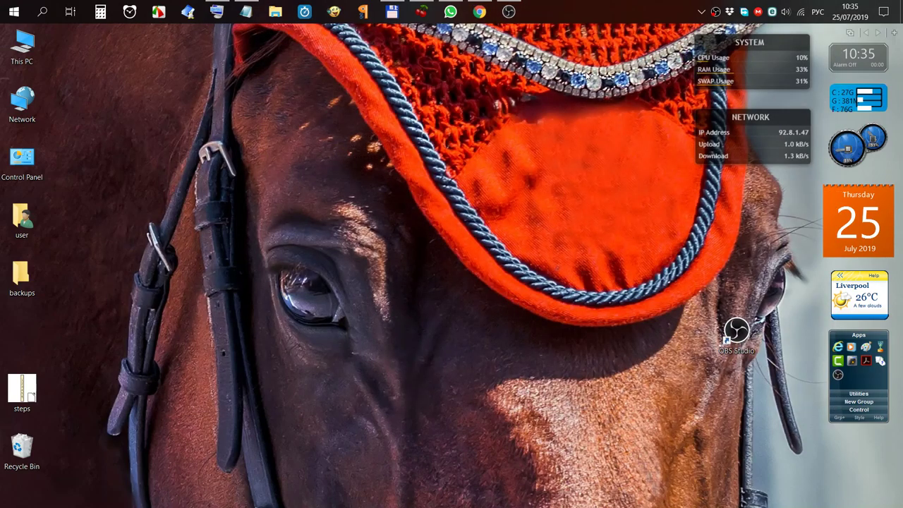